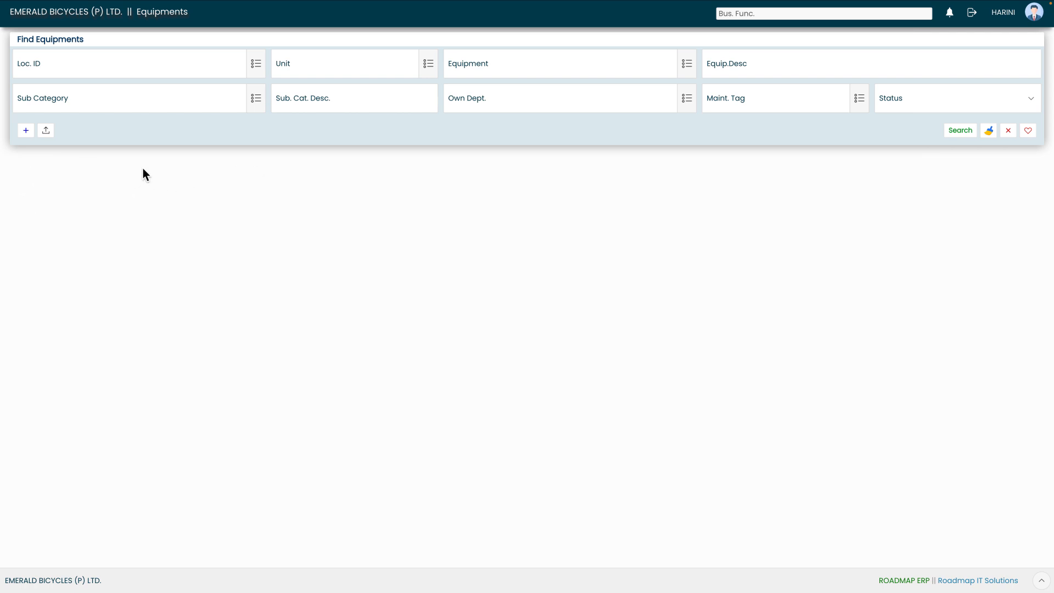
Start a new equipment record and assign it to location L0001, AMBATTUR LOCATION
left_click(26, 130)
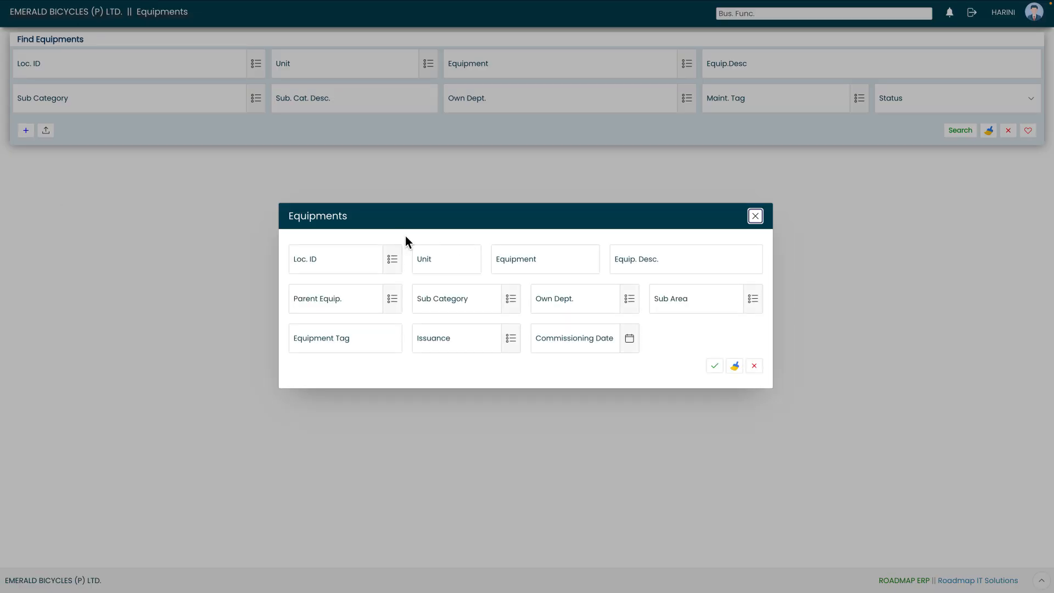
left_click(392, 263)
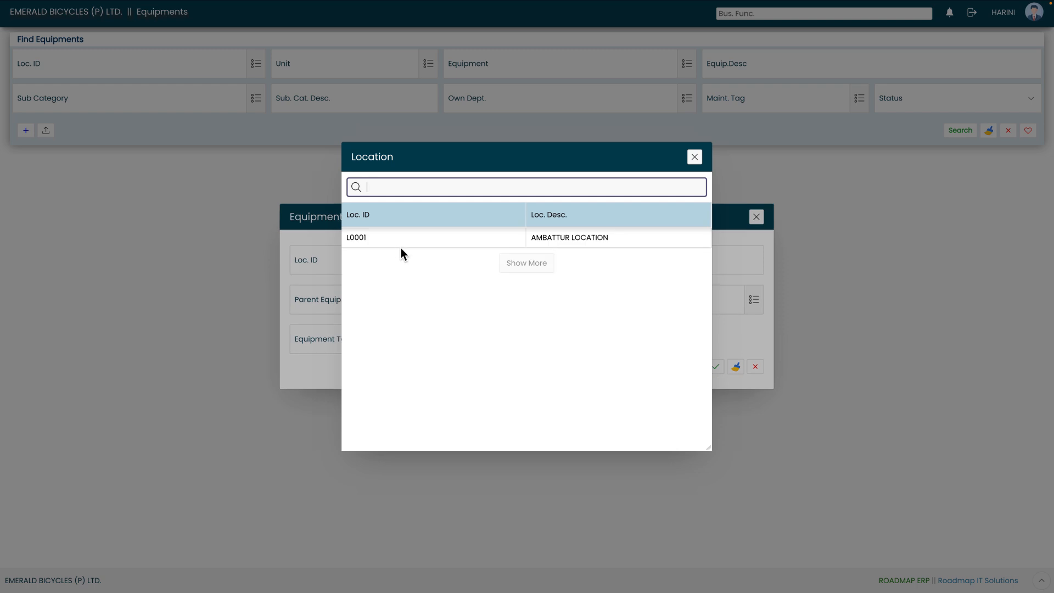
left_click(463, 239)
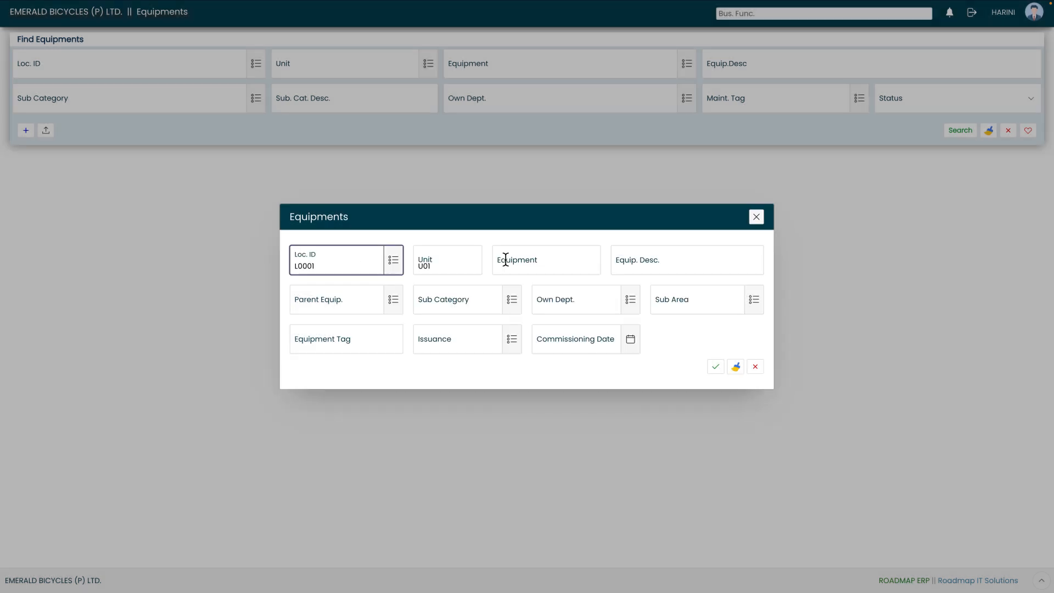
left_click(469, 281)
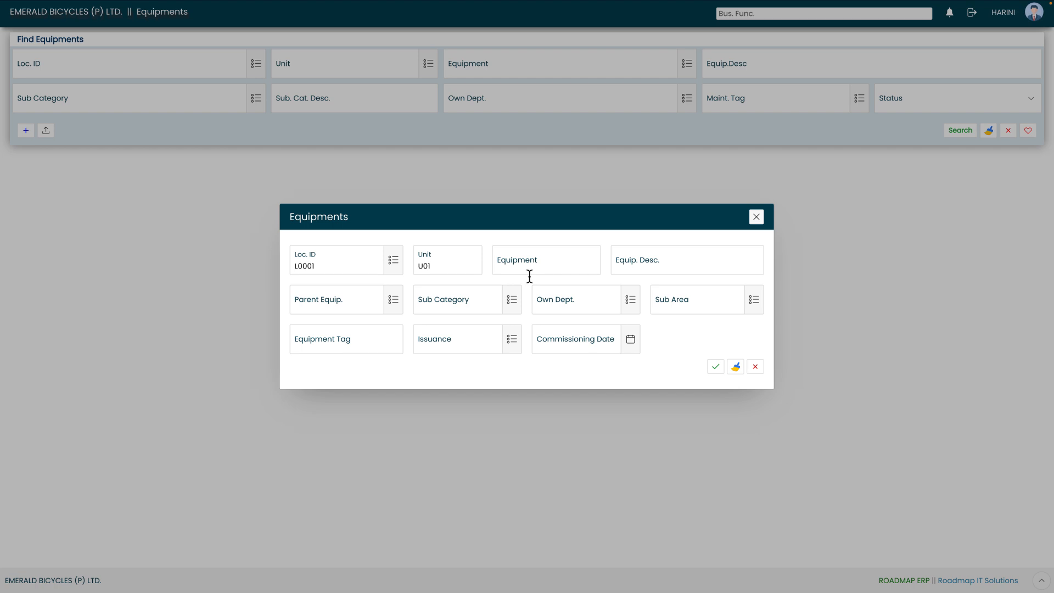
Enter TURBO as the equipment and TURBO PLUS 1 as its description
left_click(553, 268)
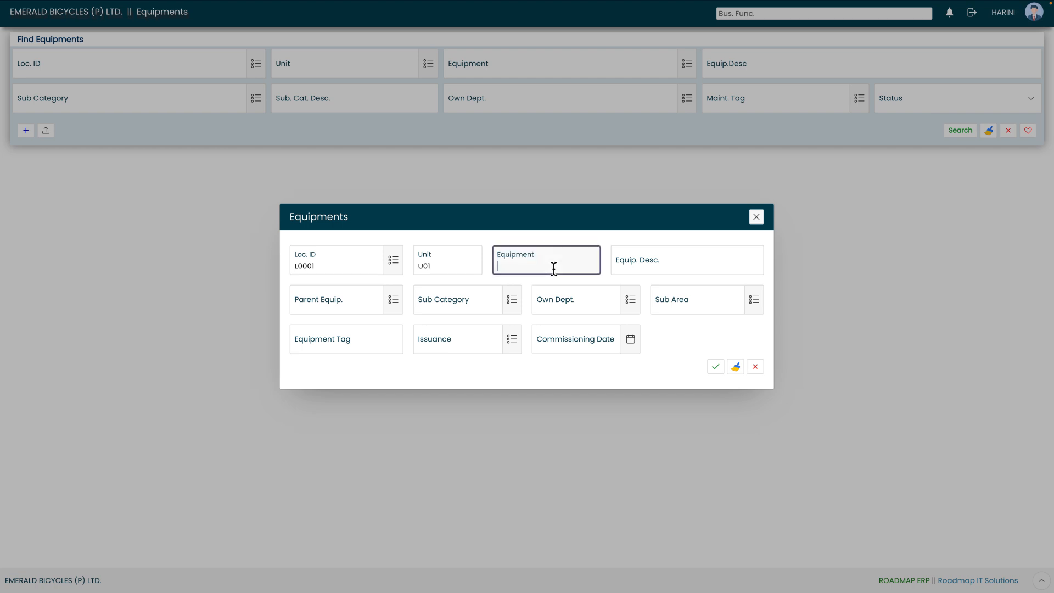
type("TURBO")
key("Tab")
type("TURBO")
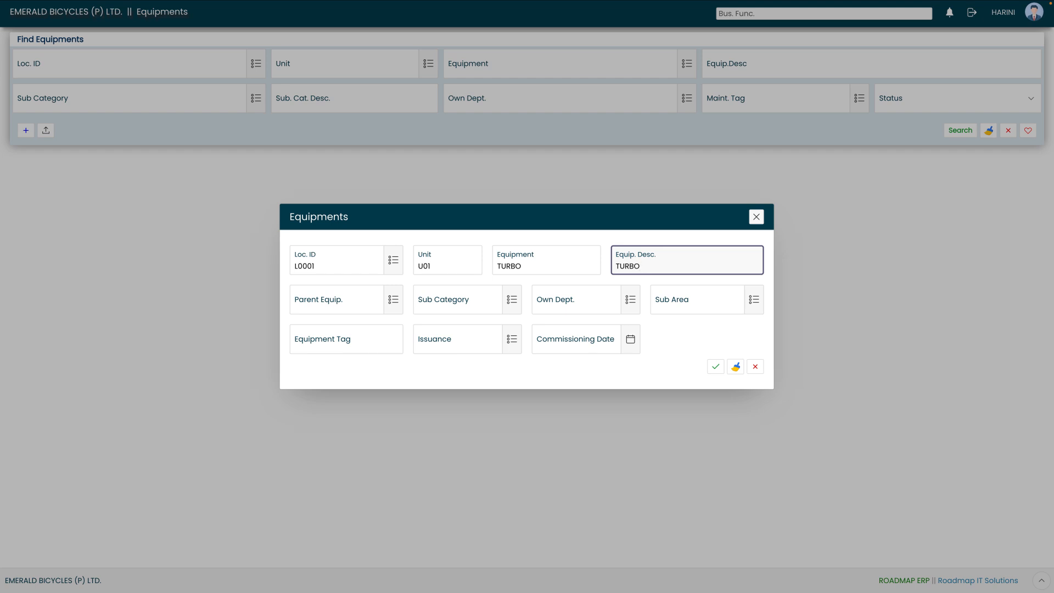
type("PLI")
type("US 1")
Set the parent equipment to CYCLE TOOL and the sub category to CATEGORY 2
left_click(374, 307)
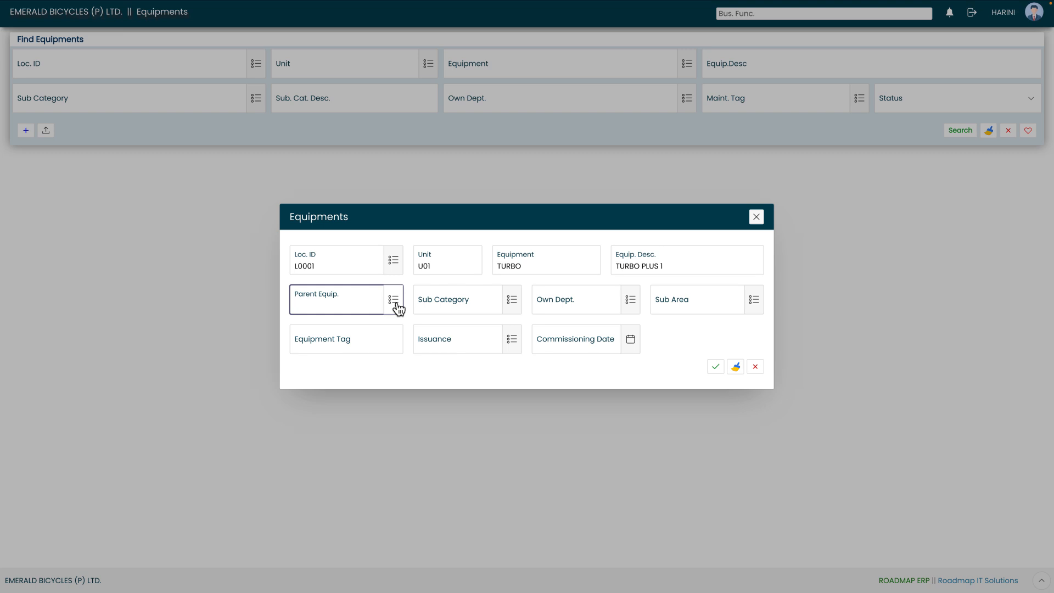
left_click(395, 303)
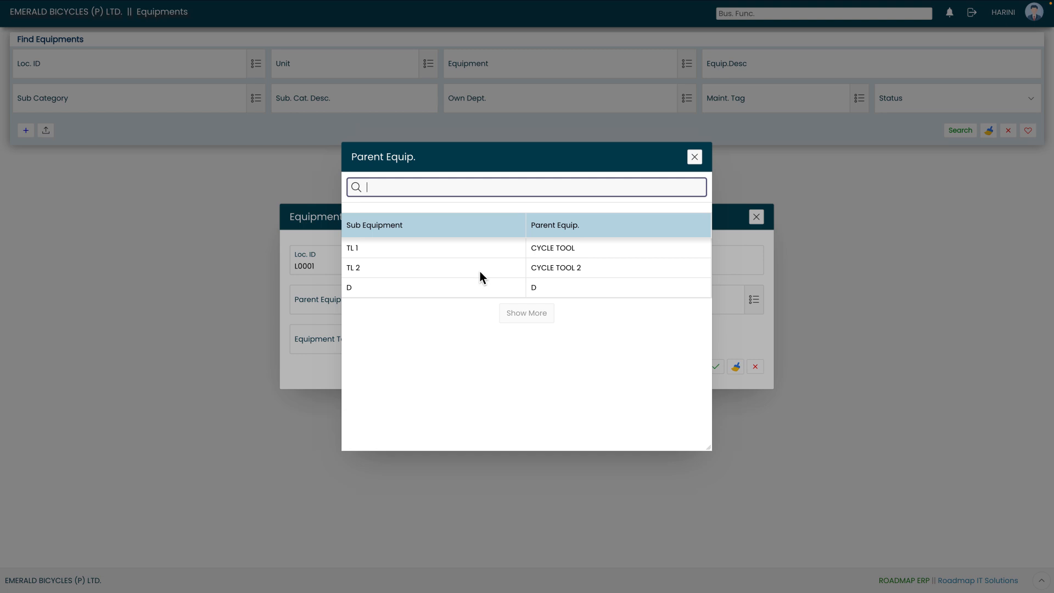
left_click(471, 249)
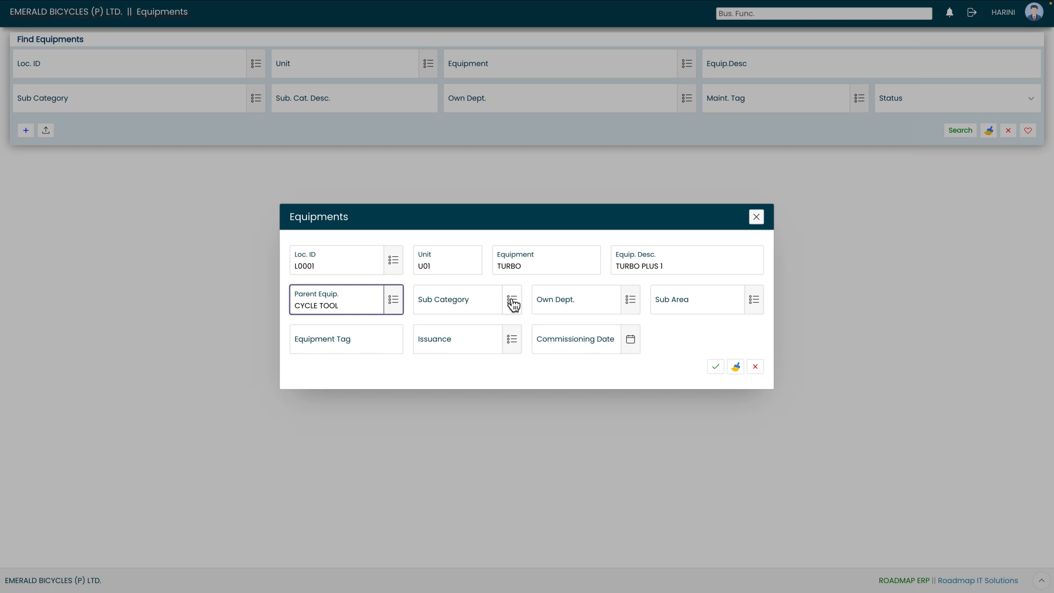
left_click(512, 300)
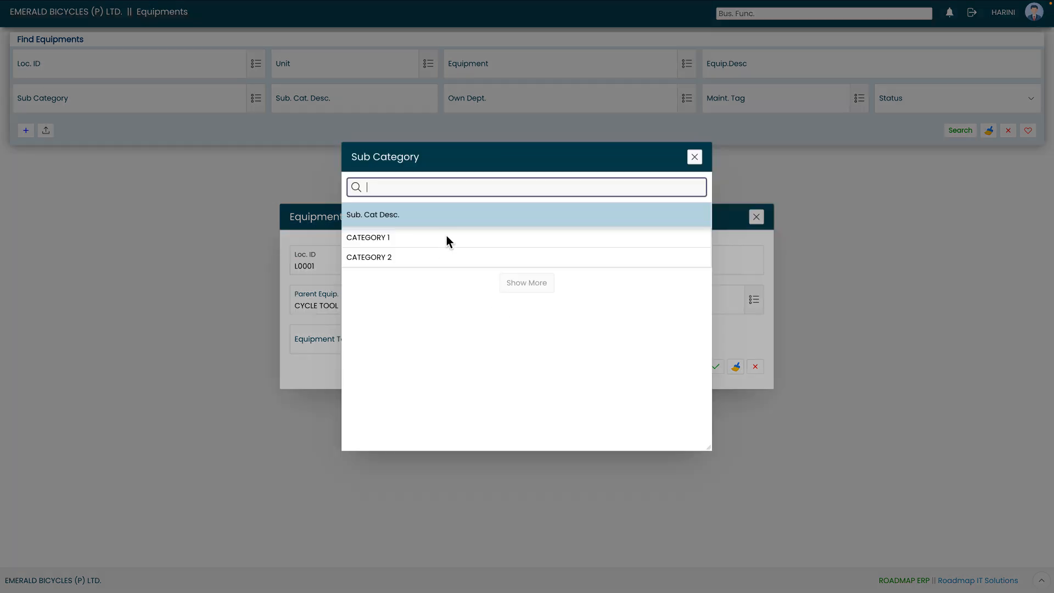
left_click(429, 261)
Assign MAINTENANCE DEPT as the owning department and MAINTENANCE AREA 1 as the sub area
left_click(628, 300)
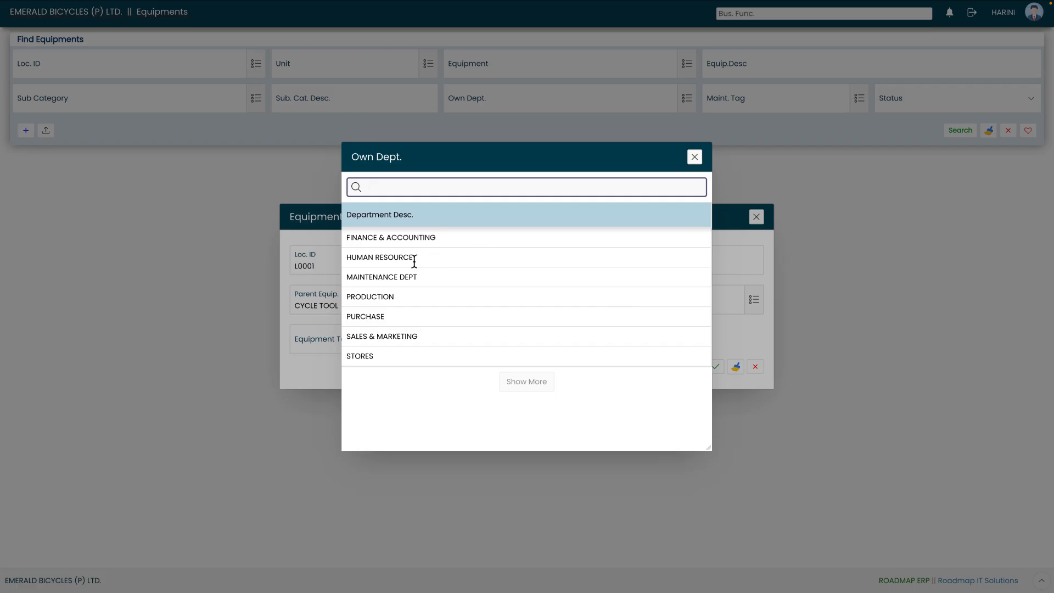
left_click(406, 278)
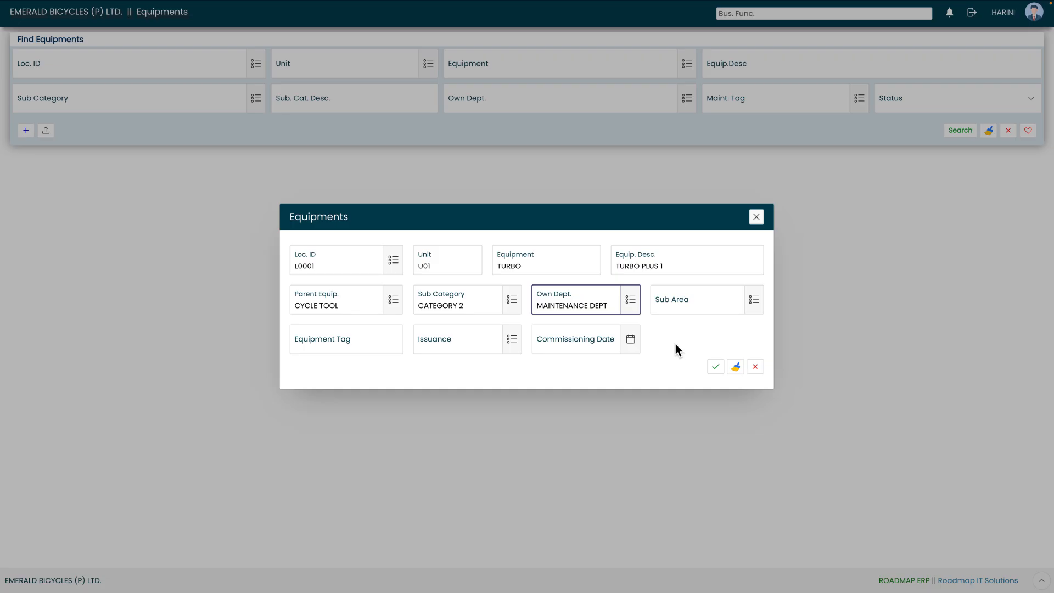
left_click(755, 300)
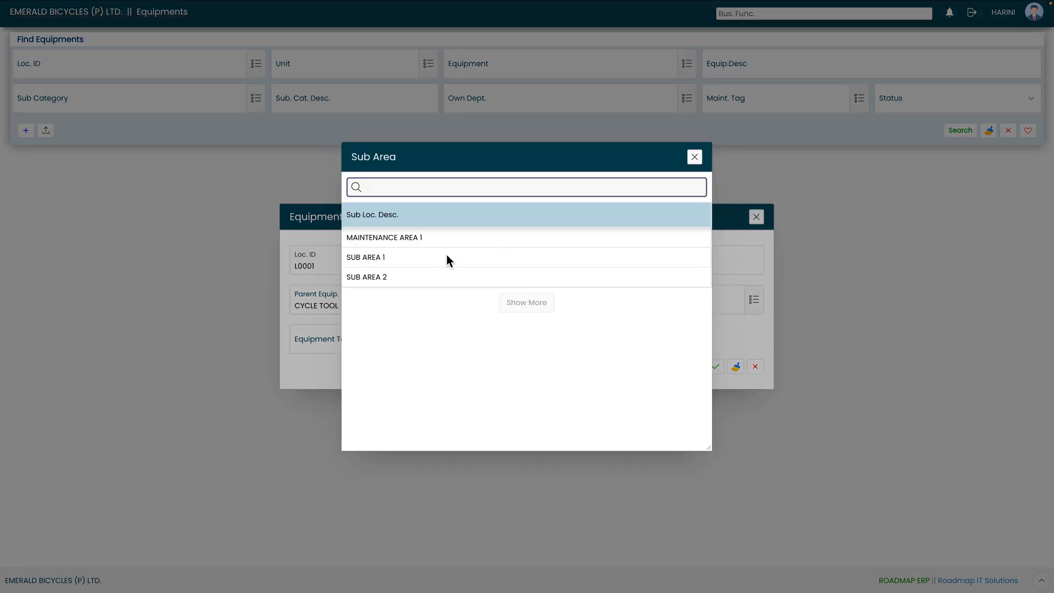
left_click(439, 238)
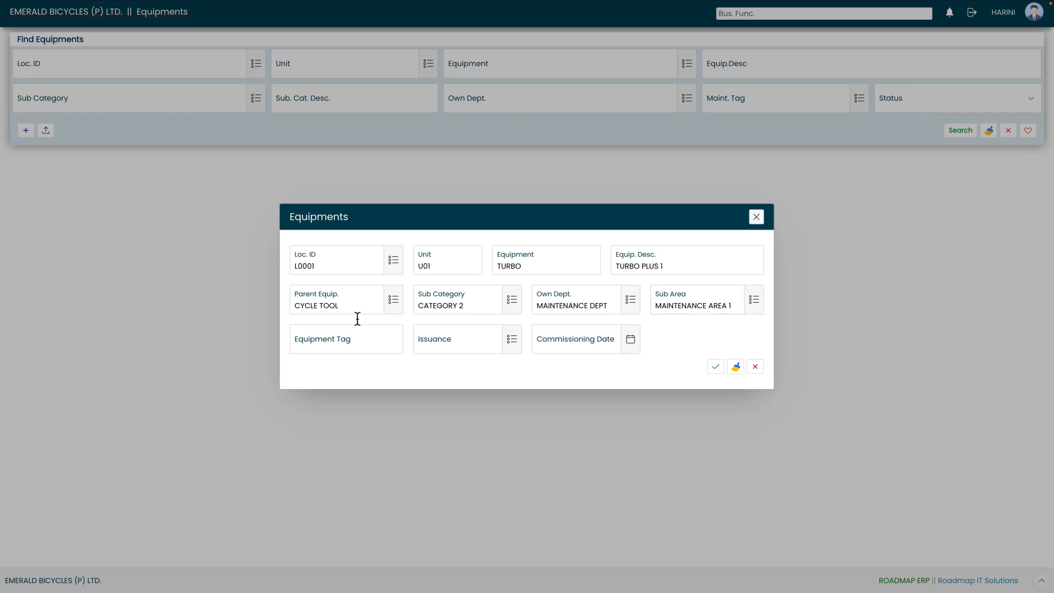
Enter C-100A as the equipment tag and choose ISS-10001 as the issuance
left_click(358, 340)
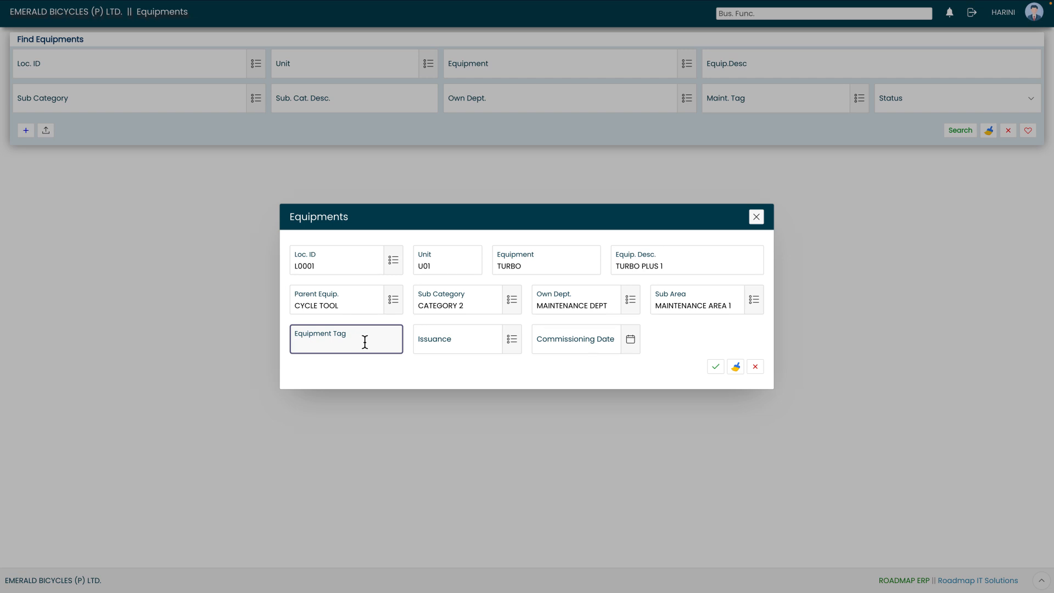
type("C-100A")
left_click(511, 342)
left_click(414, 213)
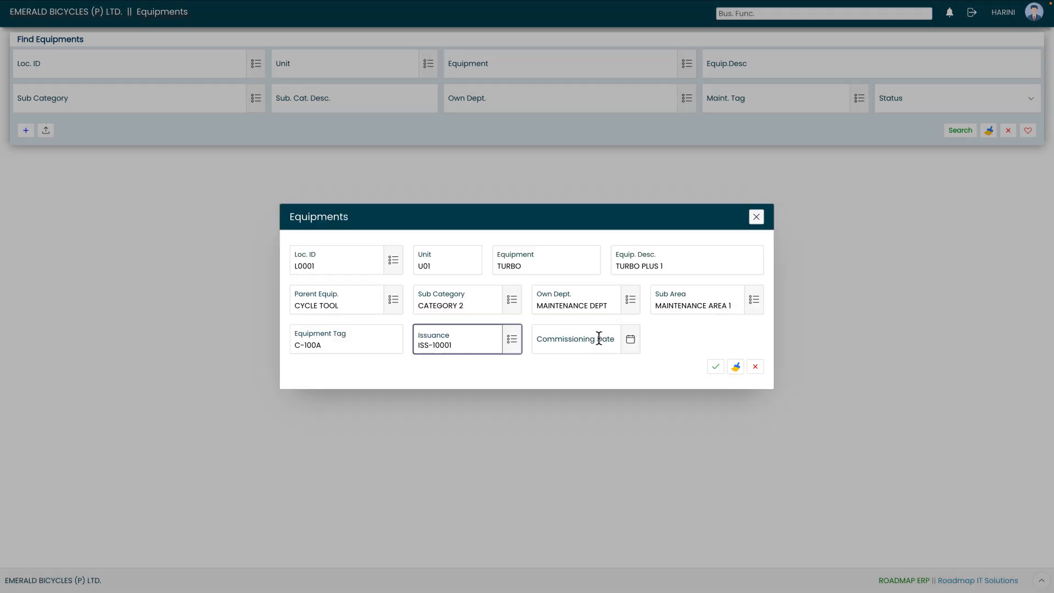
Set the commissioning date to 28-01-2026 and save the new equipment record
left_click(634, 341)
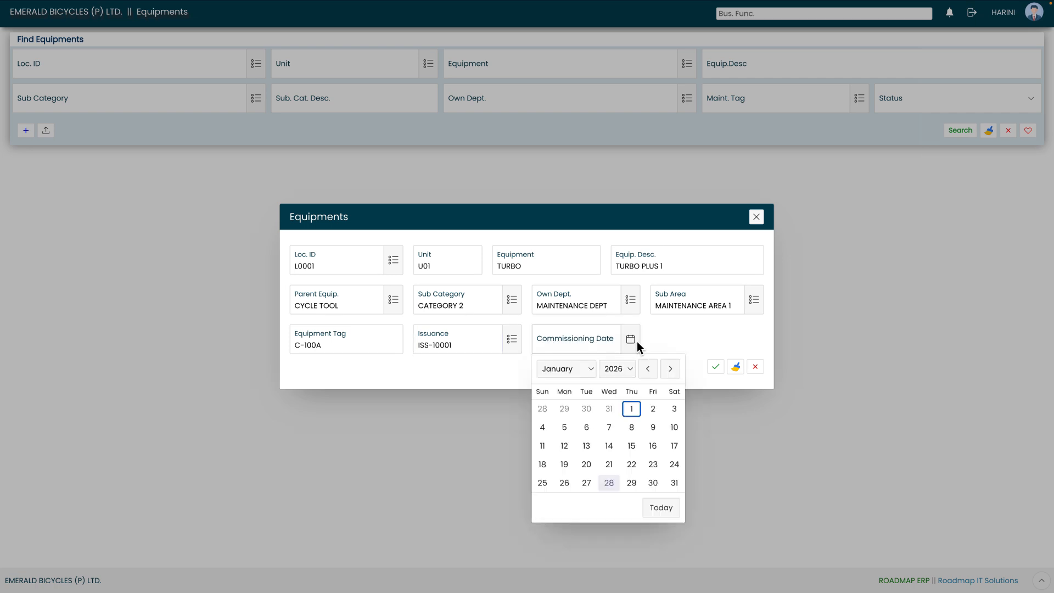
left_click(608, 483)
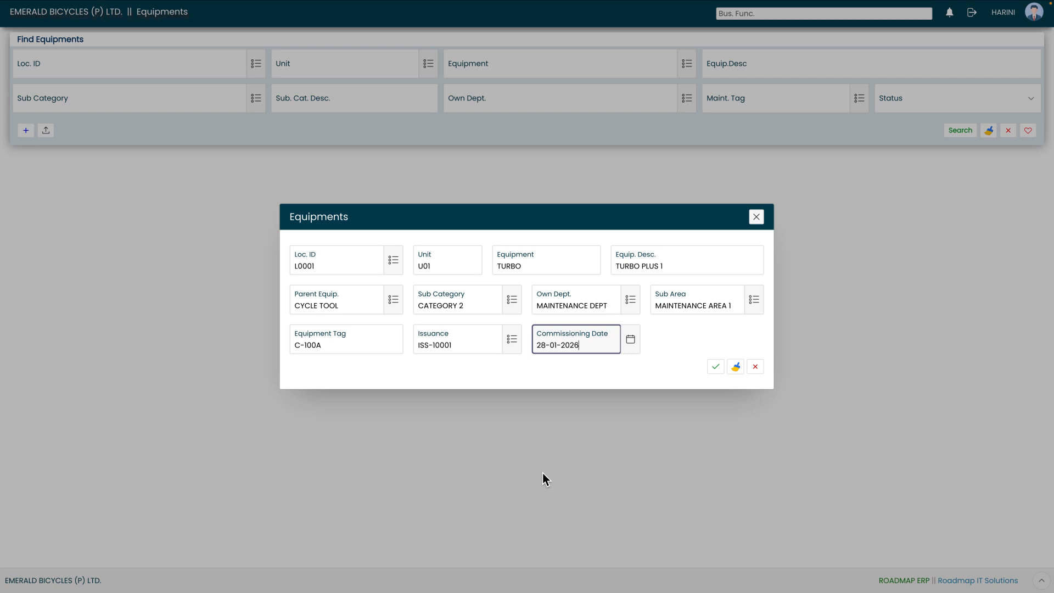
key("Tab")
left_click(711, 368)
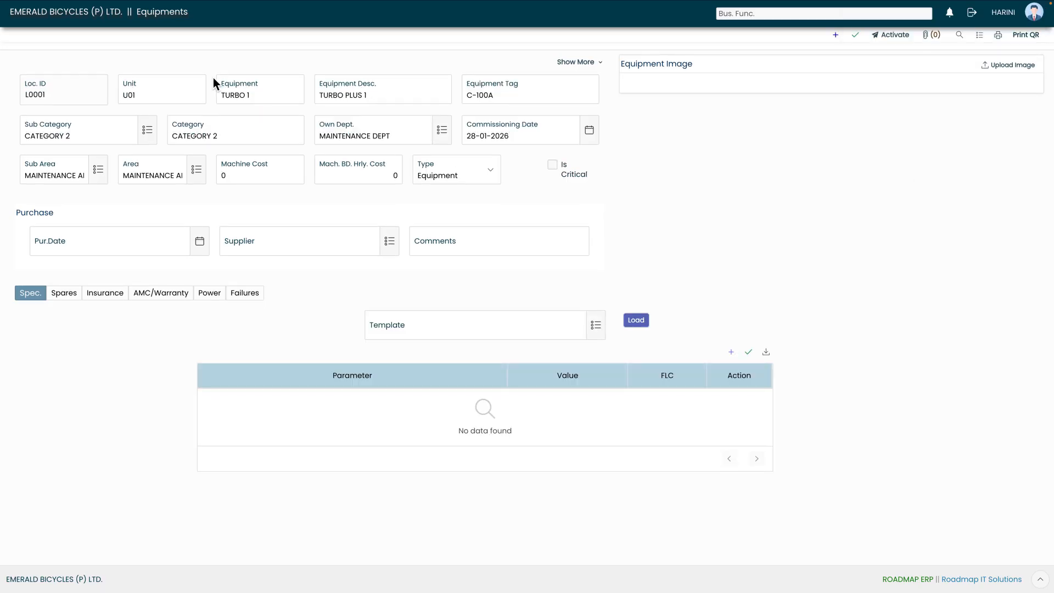
Set the machine cost to 3500 and the machine breakdown hourly cost to 750, with Equipment as the type
left_click(255, 179)
type("3500")
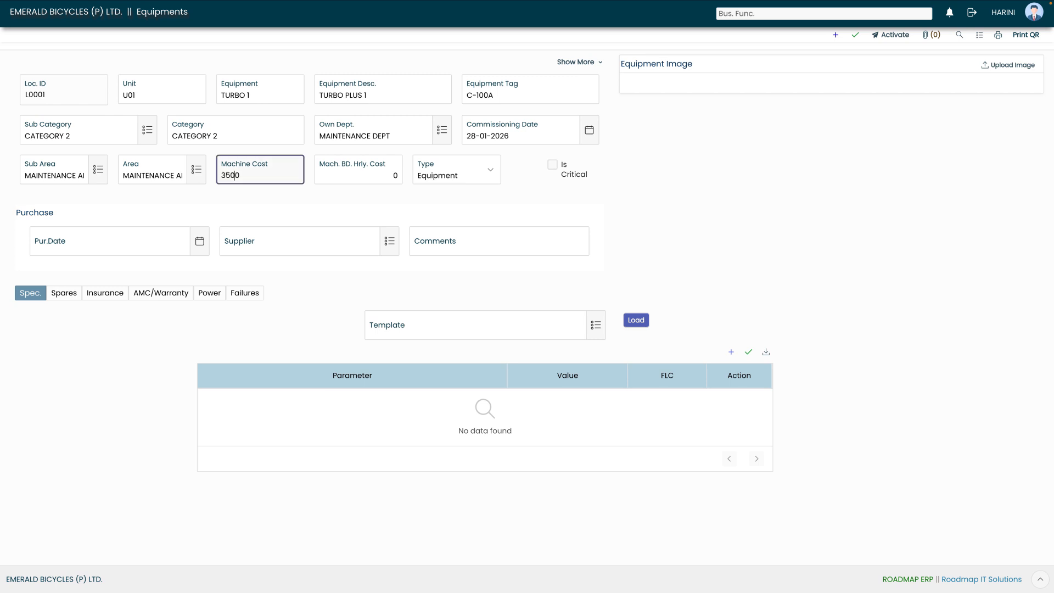
left_click(367, 182)
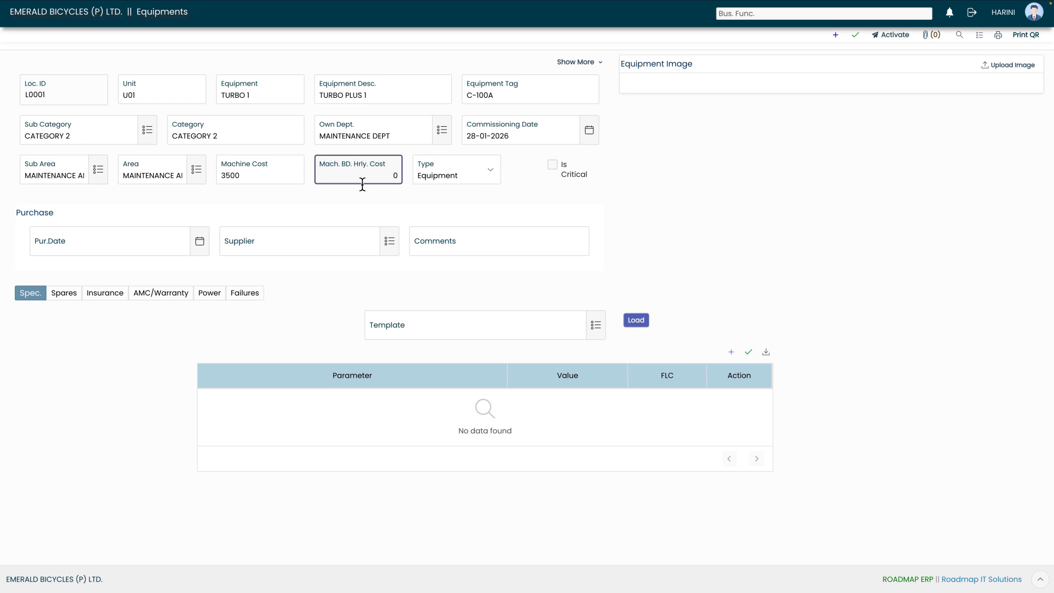
type("75")
left_click(449, 199)
left_click(467, 174)
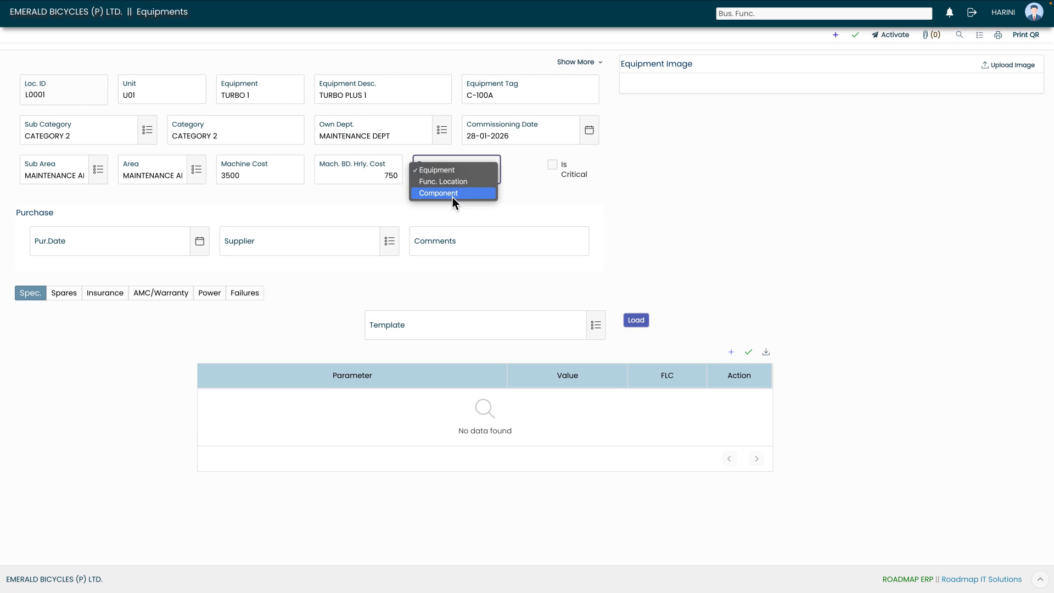
left_click(473, 172)
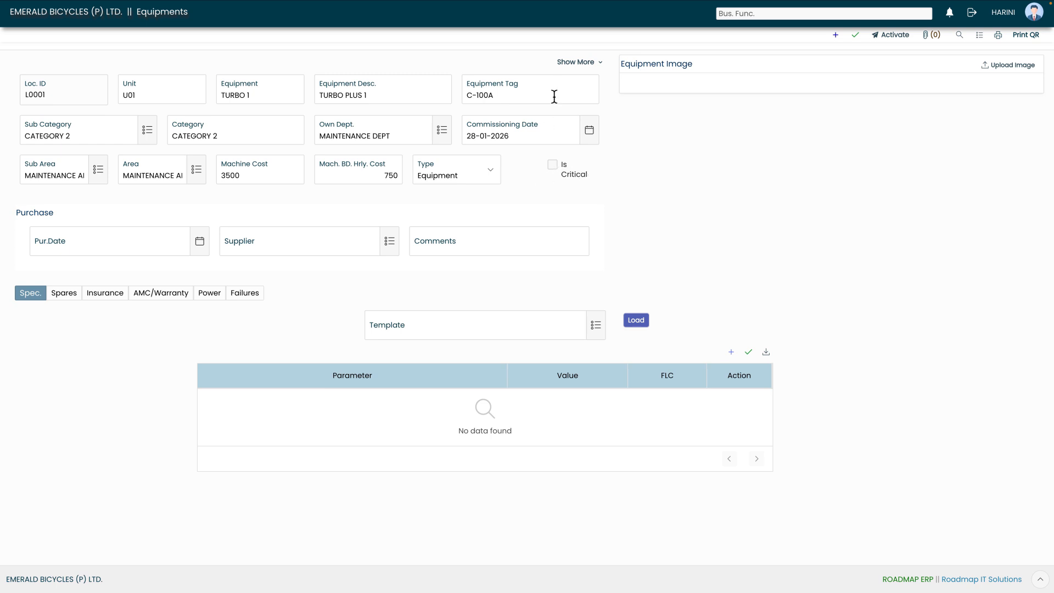
Expand the additional equipment details and set the make to INDIA MADE and the model to MODEL 1
left_click(585, 63)
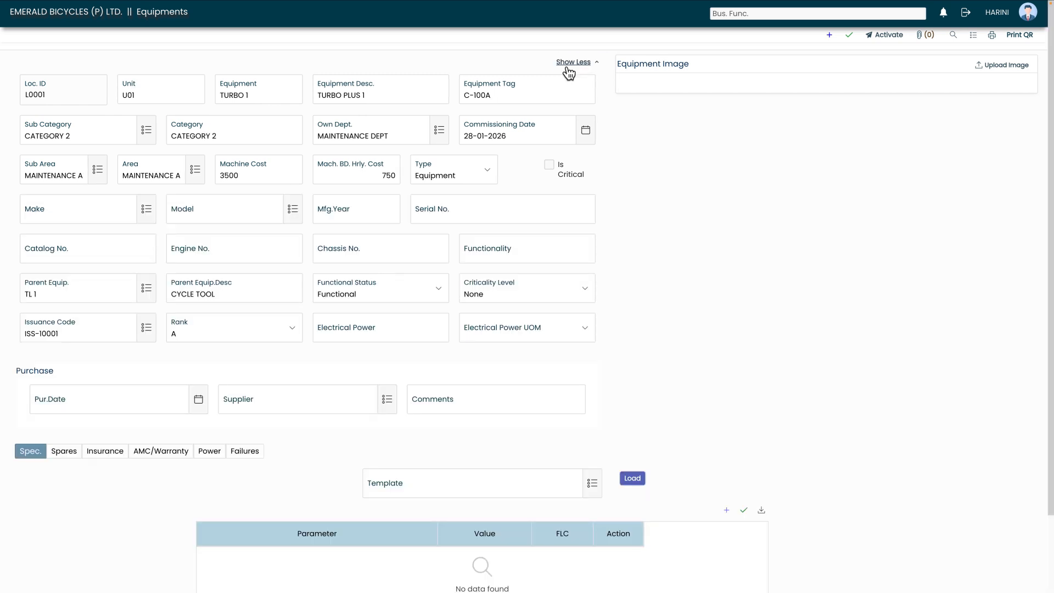
left_click(146, 212)
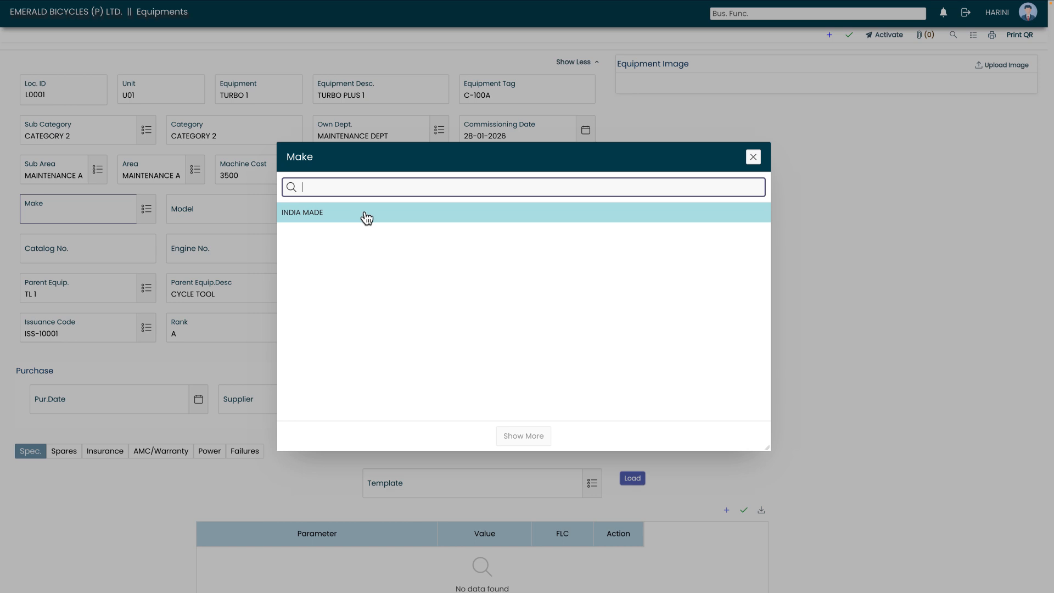
left_click(366, 214)
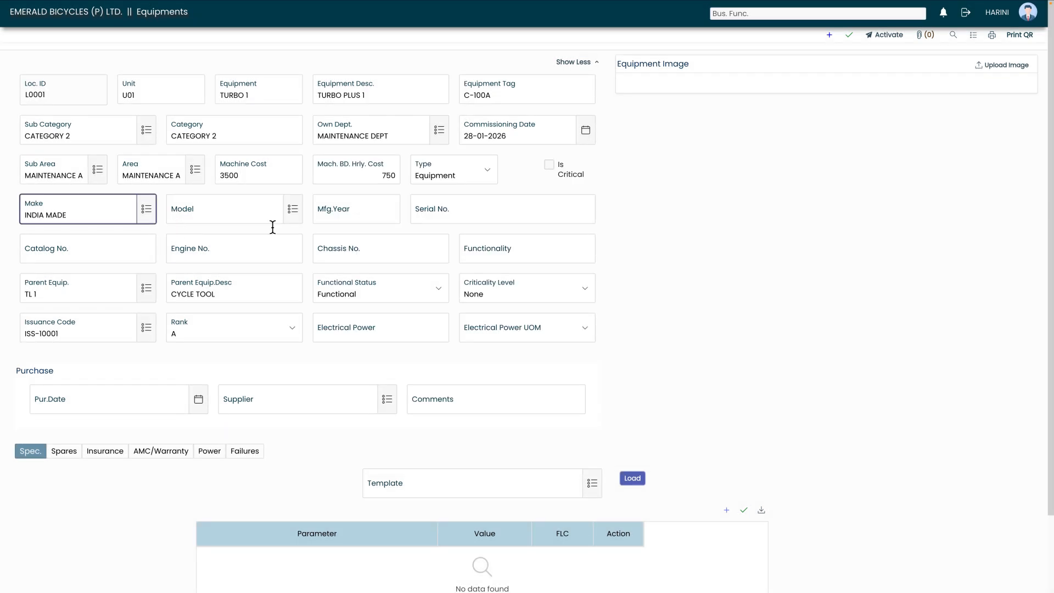
left_click(294, 217)
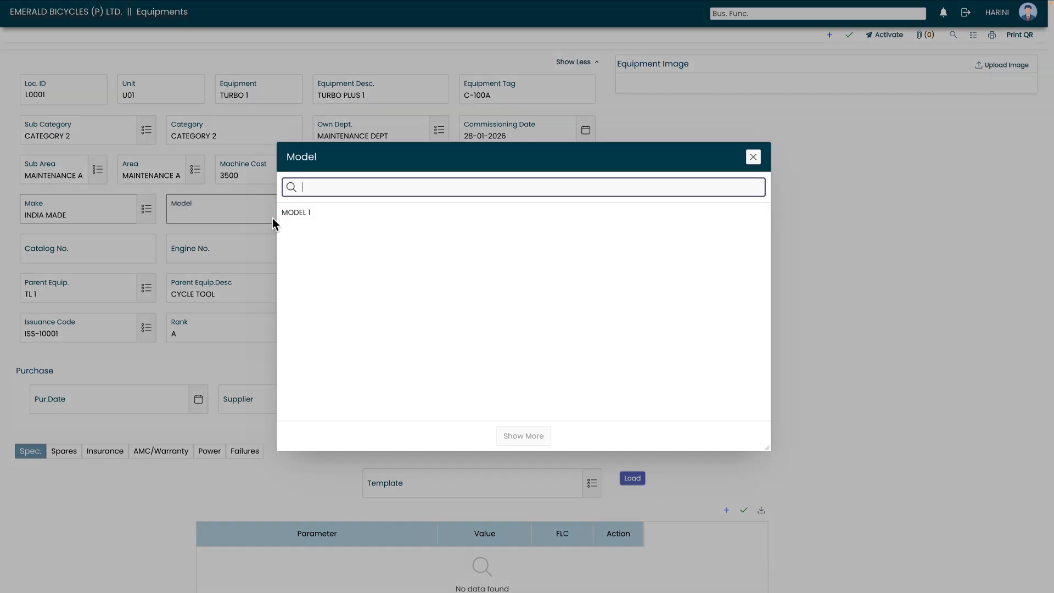
left_click(377, 213)
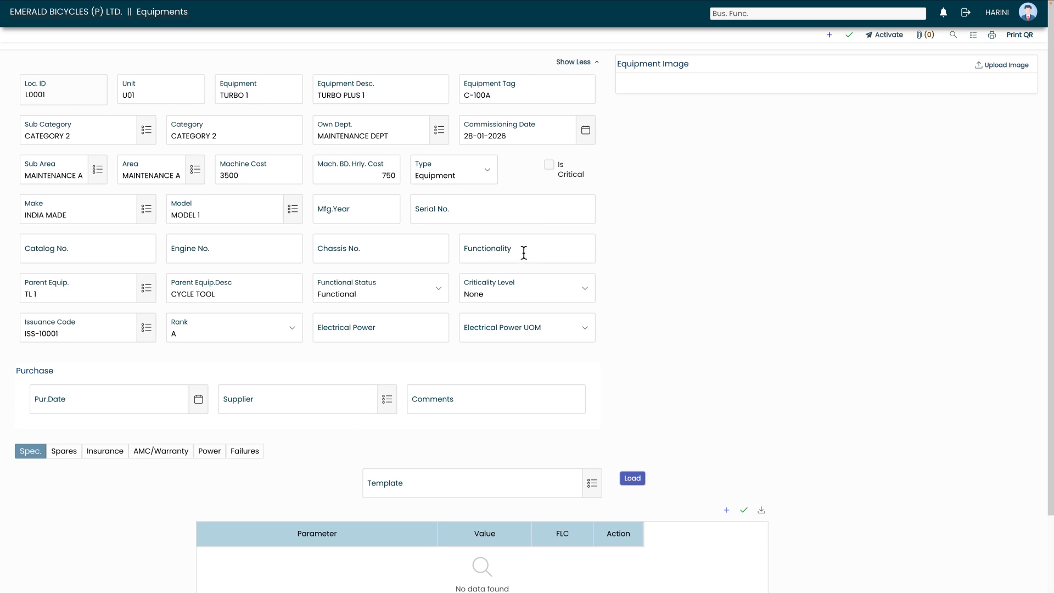
Review the choices for functional status, criticality level, rank and electrical power UOM, and collapse the additional details
left_click(442, 292)
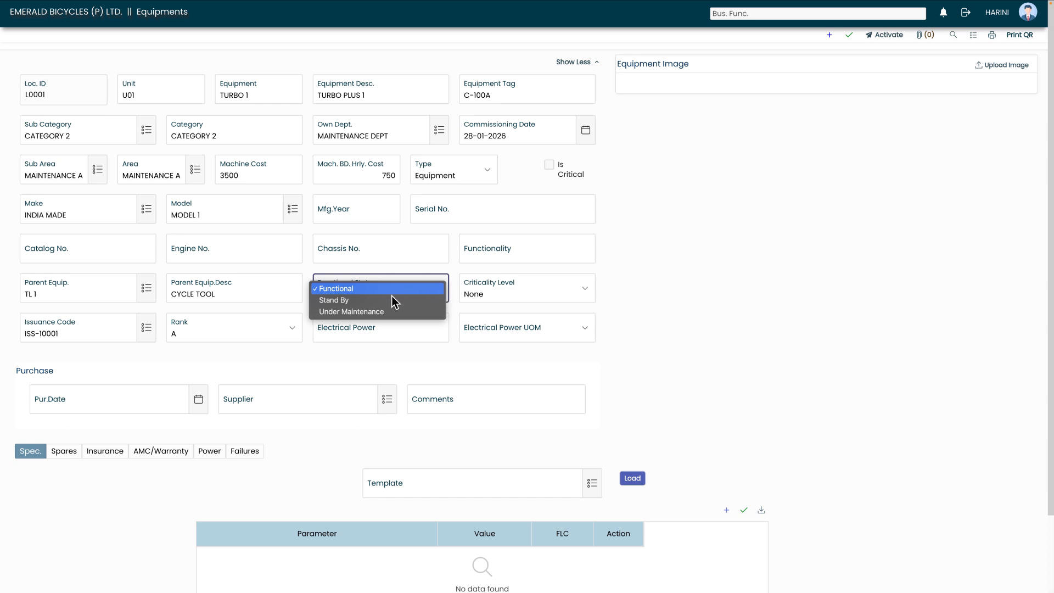
left_click(559, 291)
left_click(558, 291)
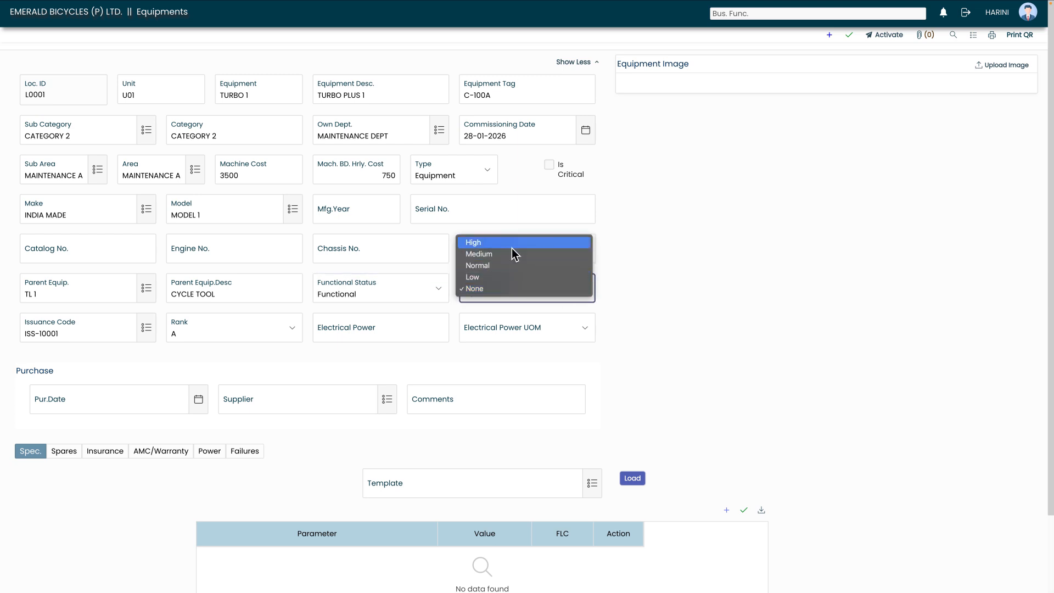
left_click(305, 305)
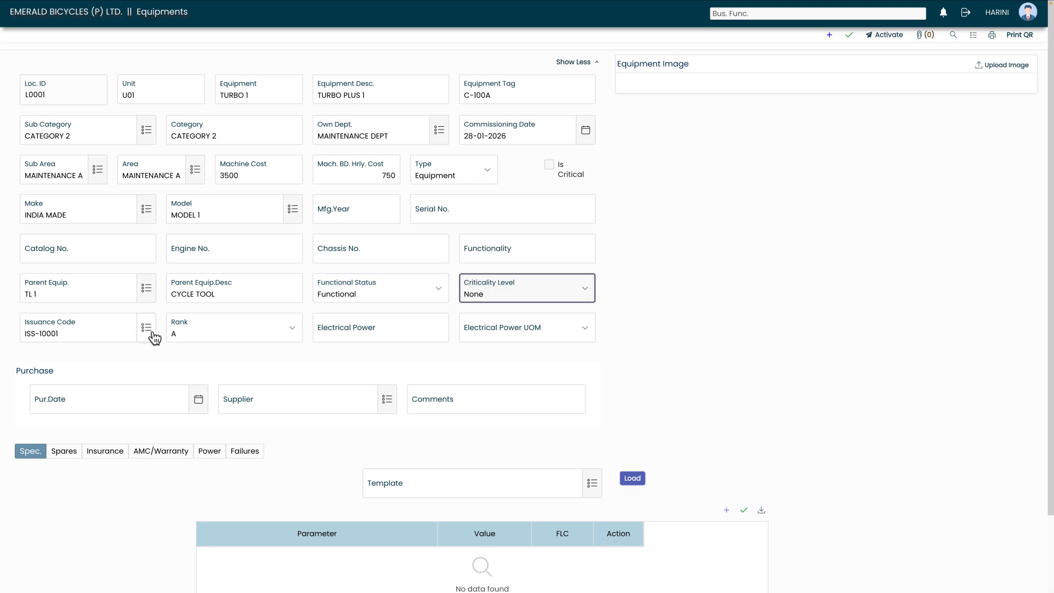
left_click(265, 332)
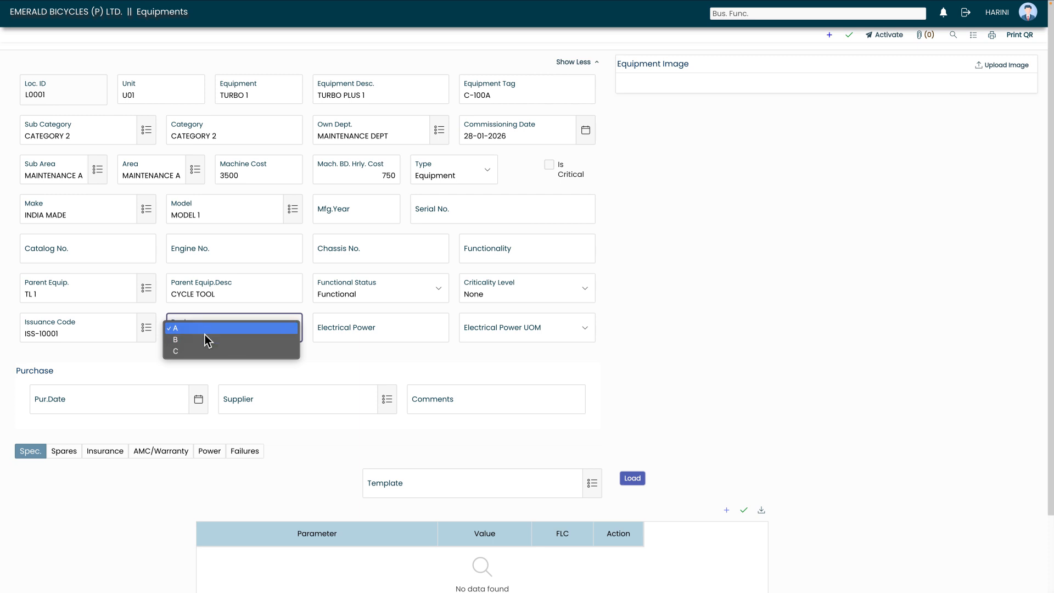
left_click(453, 353)
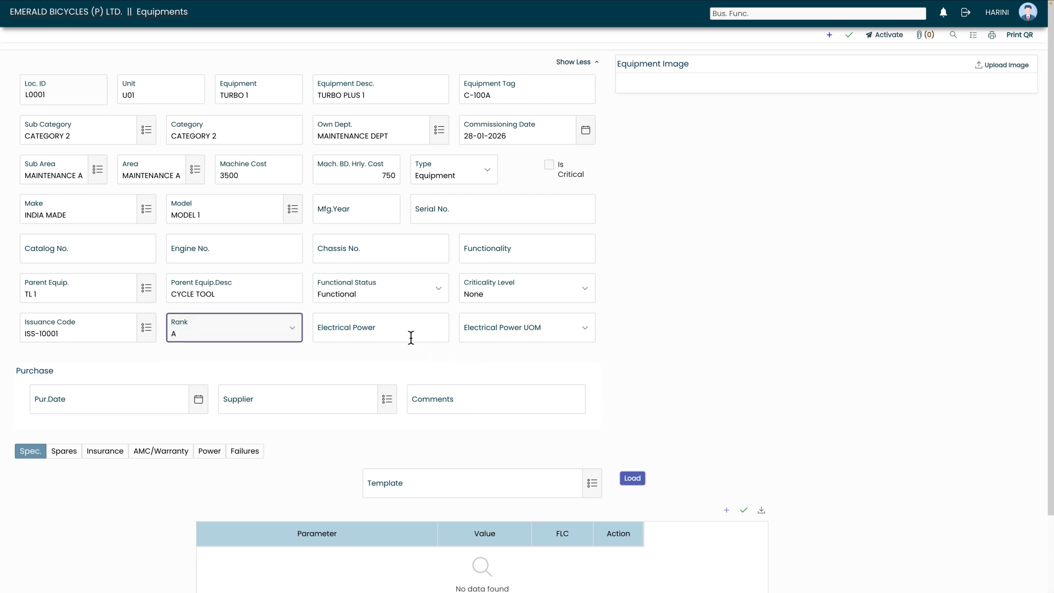
left_click(584, 330)
left_click(604, 326)
left_click(223, 362)
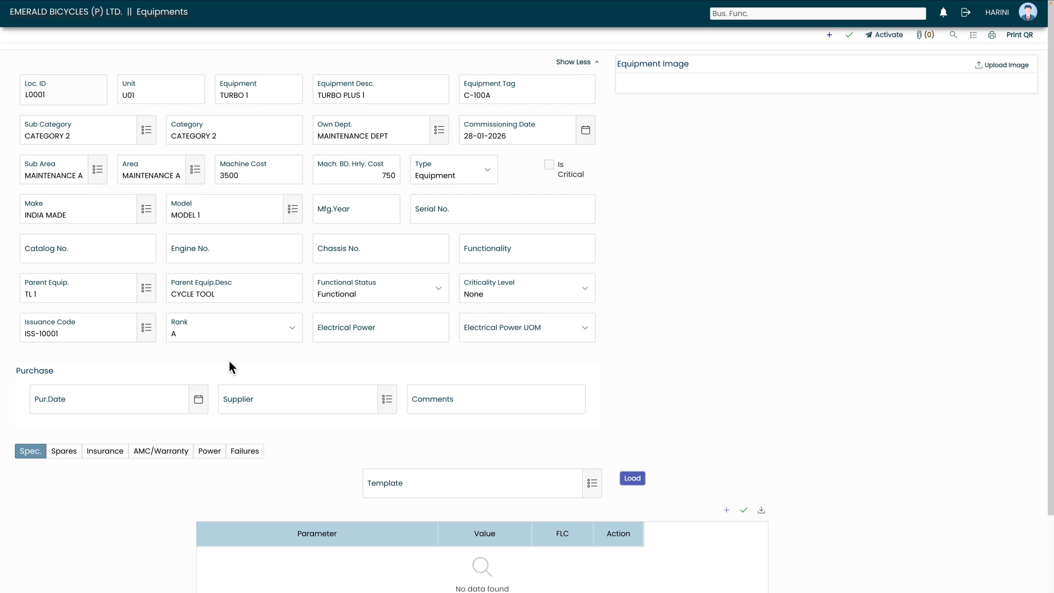
left_click(575, 62)
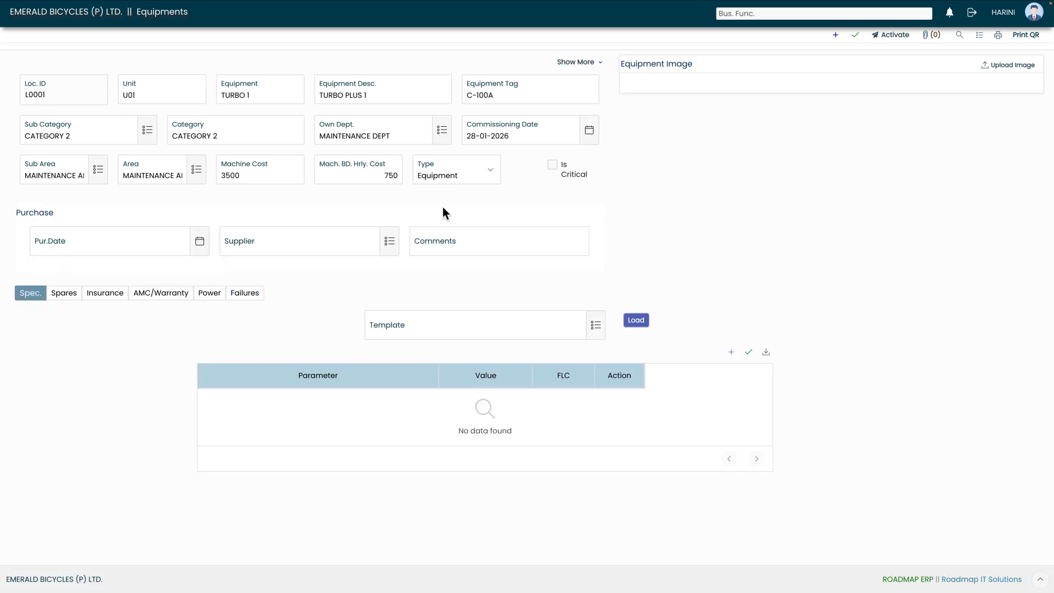
Set the purchase date to 28-01-2026 and the supplier to ABRAMI PRECISION WORKS, and save the equipment record
left_click(205, 246)
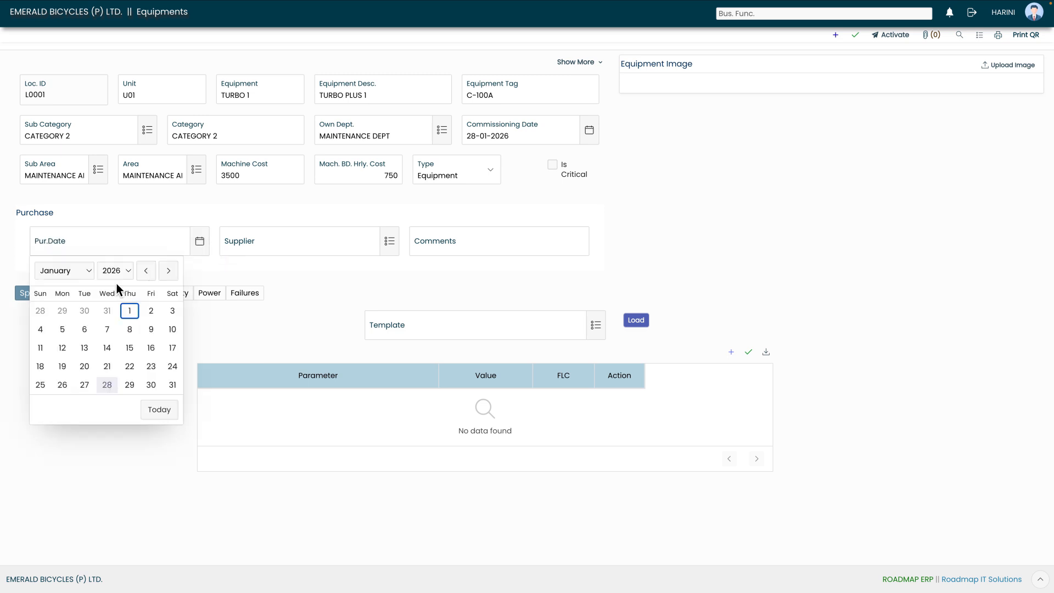
left_click(107, 385)
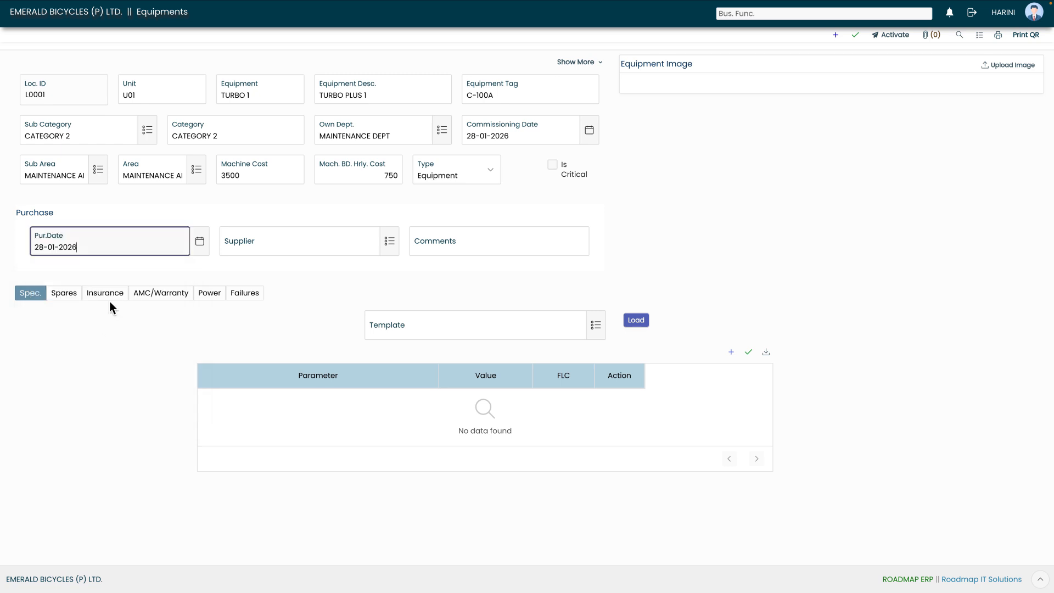
left_click(390, 244)
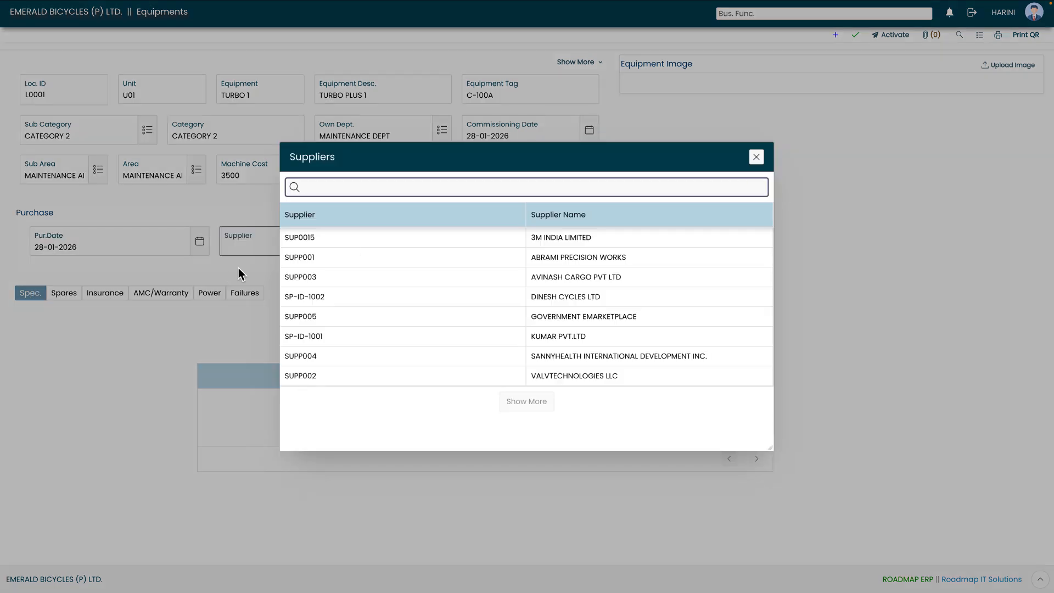
left_click(394, 258)
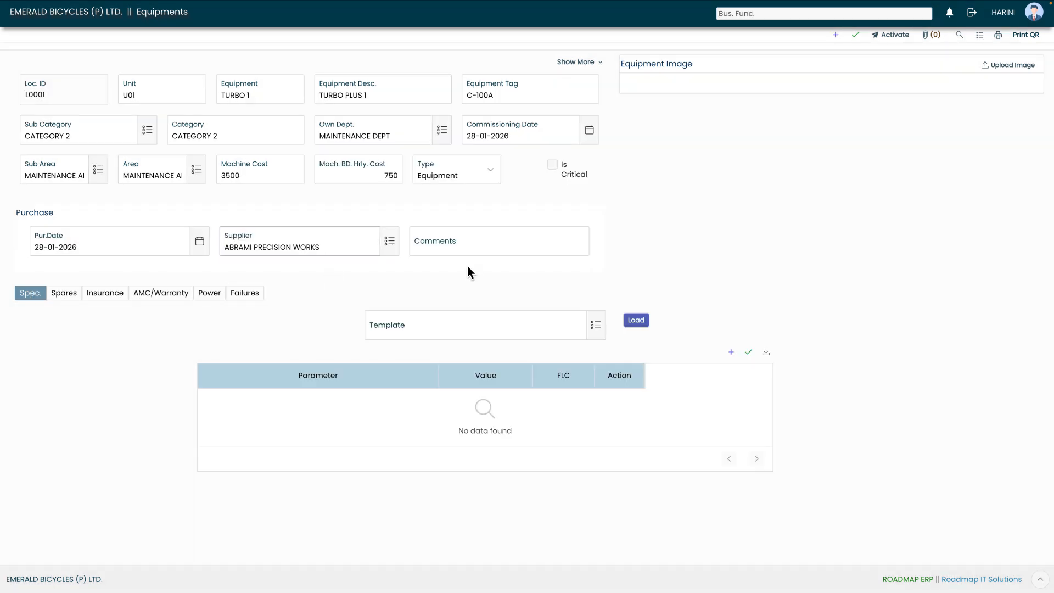
left_click(443, 244)
left_click(855, 36)
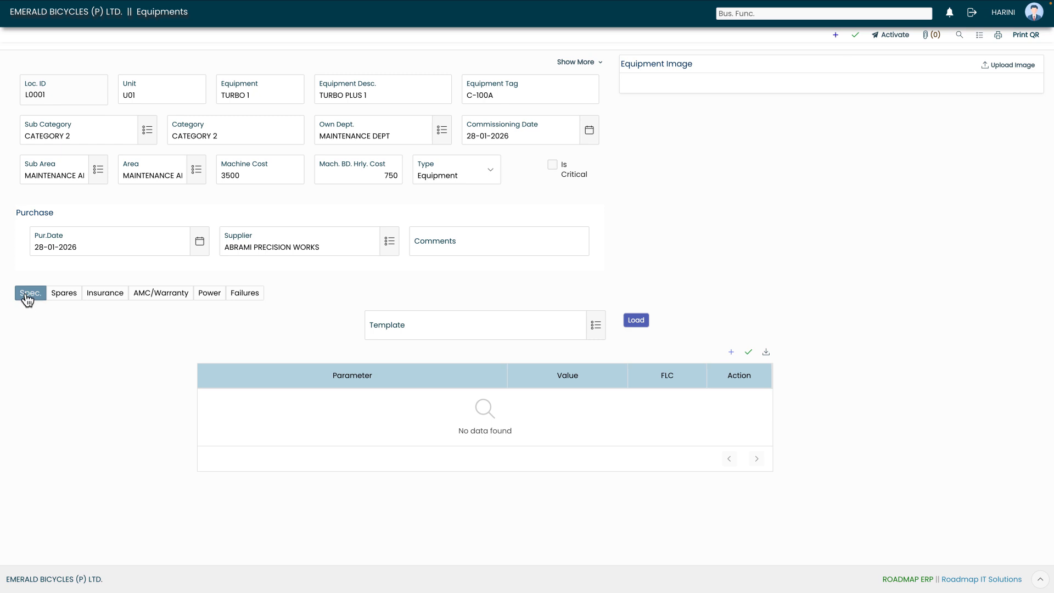
Look through the equipment's spares, insurance, AMC/warranty, power and failures sections
left_click(69, 295)
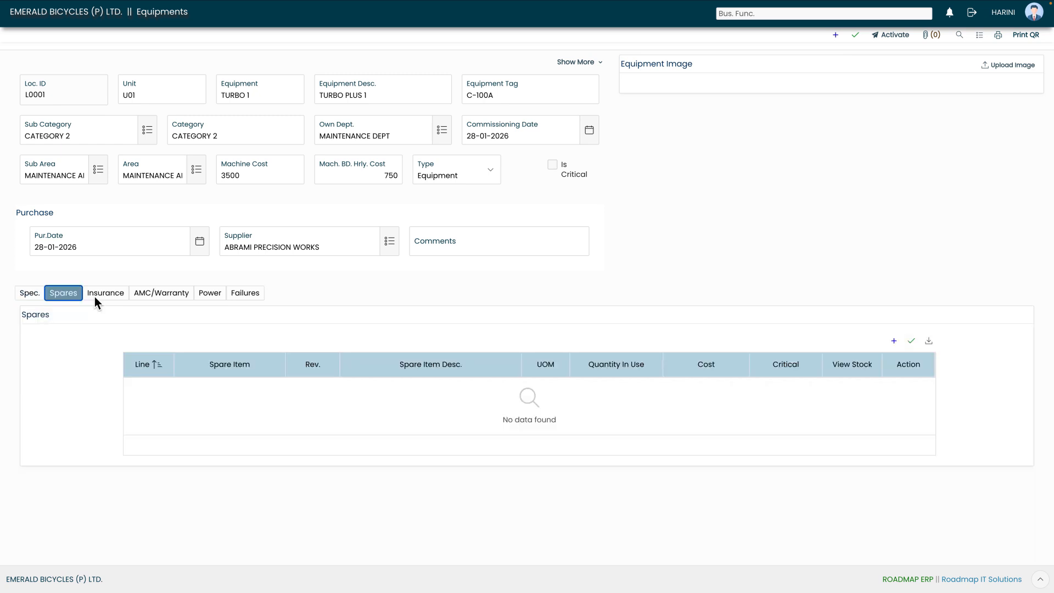
left_click(119, 295)
left_click(173, 296)
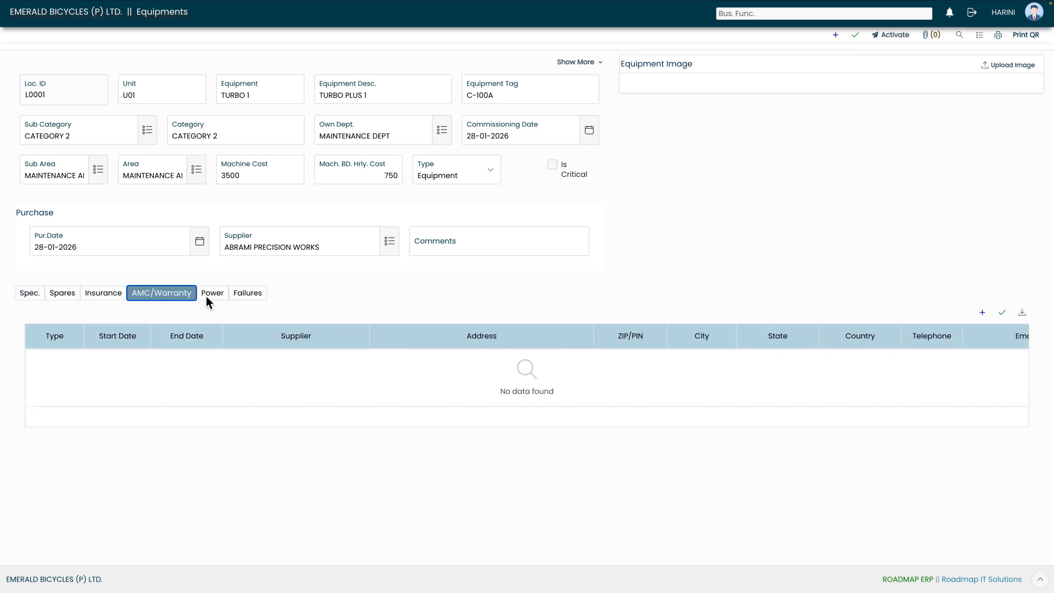
left_click(216, 297)
left_click(250, 295)
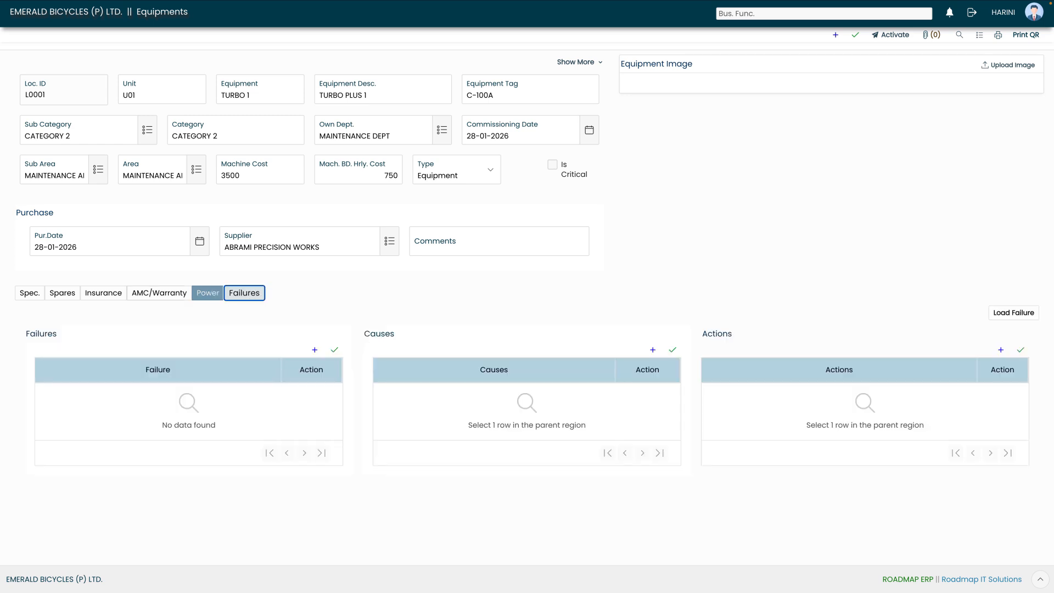
Load the specification parameters from the SERVICING template into the equipment's specifications
left_click(31, 294)
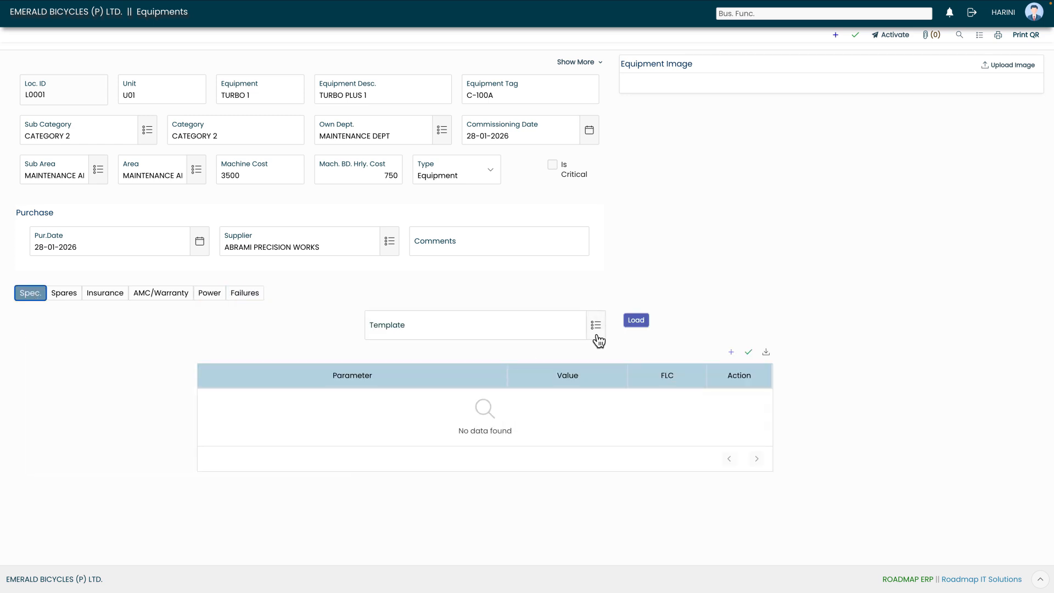
left_click(596, 326)
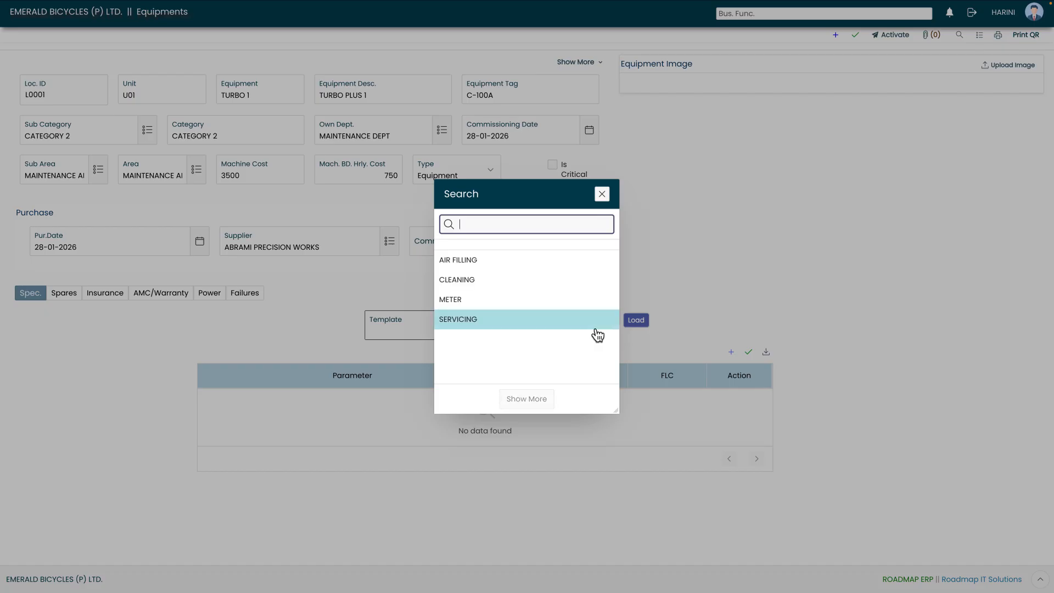
left_click(511, 321)
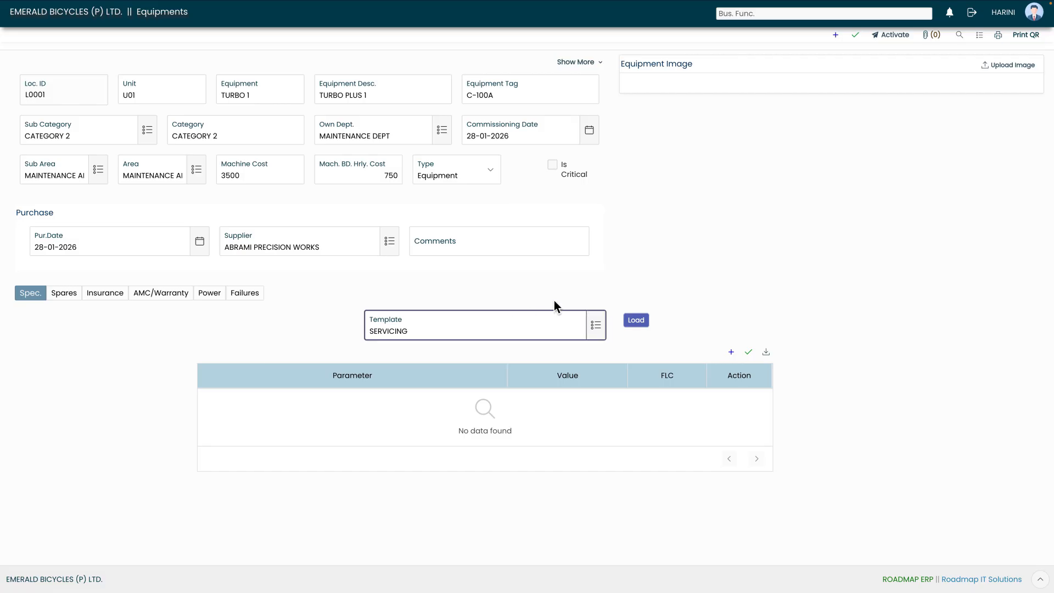
left_click(635, 321)
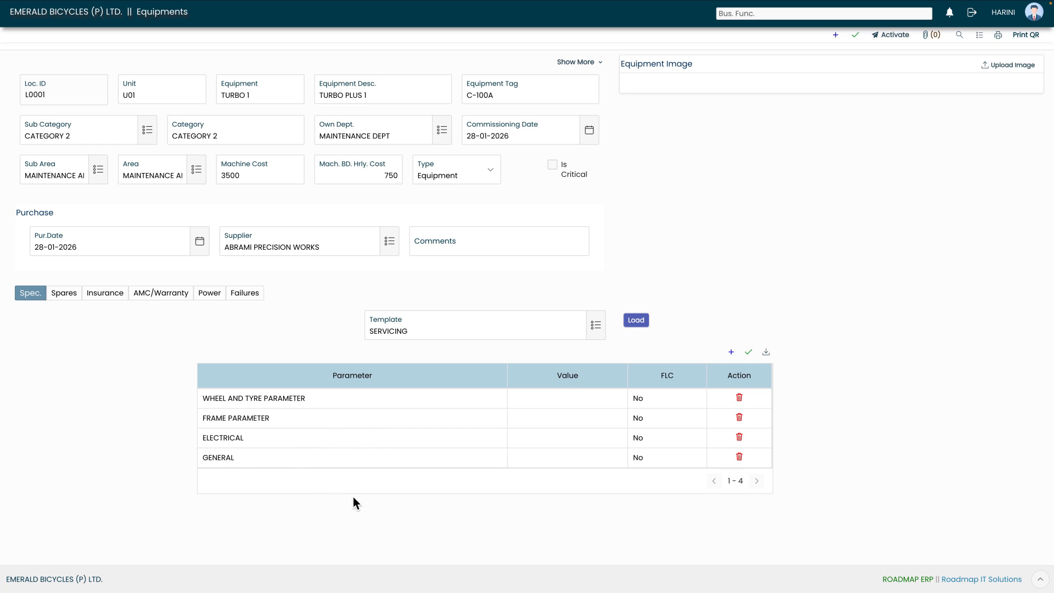
Examine the columns available for recording the equipment's spares and insurance
left_click(64, 296)
left_click(169, 363)
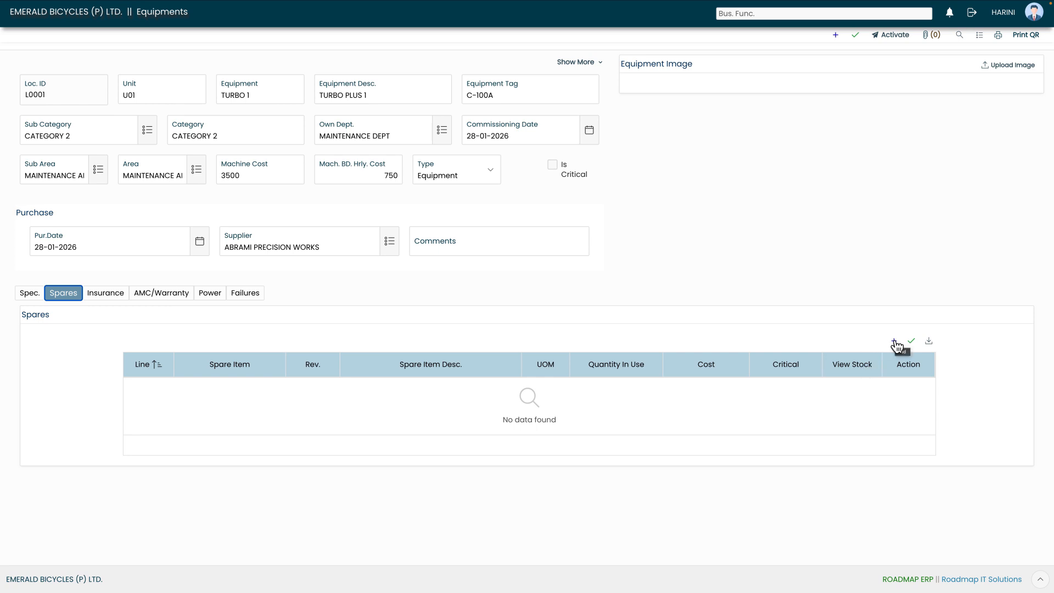
left_click(110, 299)
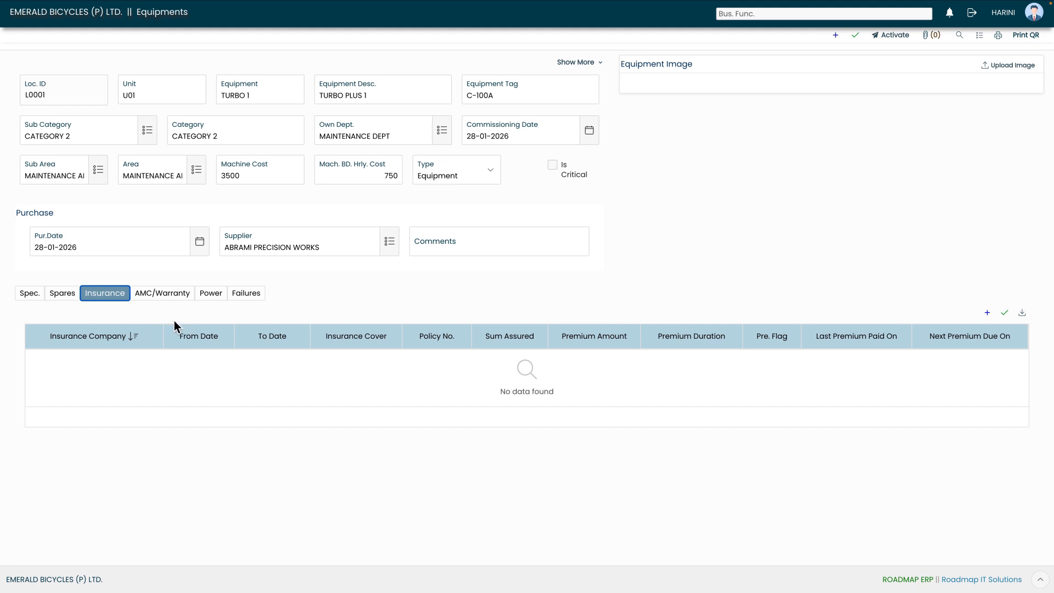
Add an AMC/warranty row of type AMC with start date 28-01-2026
left_click(147, 297)
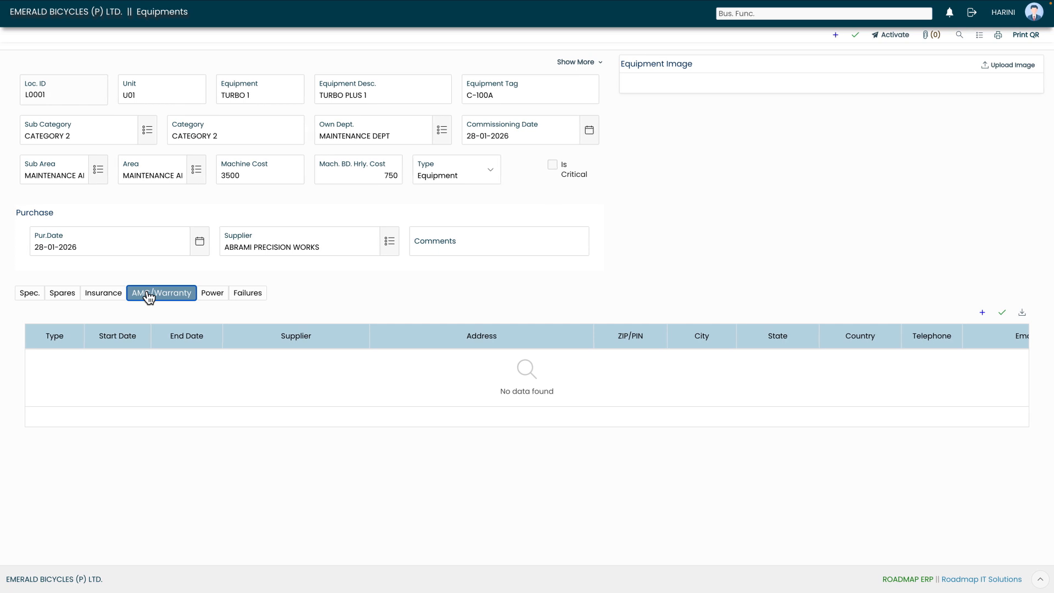
left_click(982, 312)
left_click(73, 362)
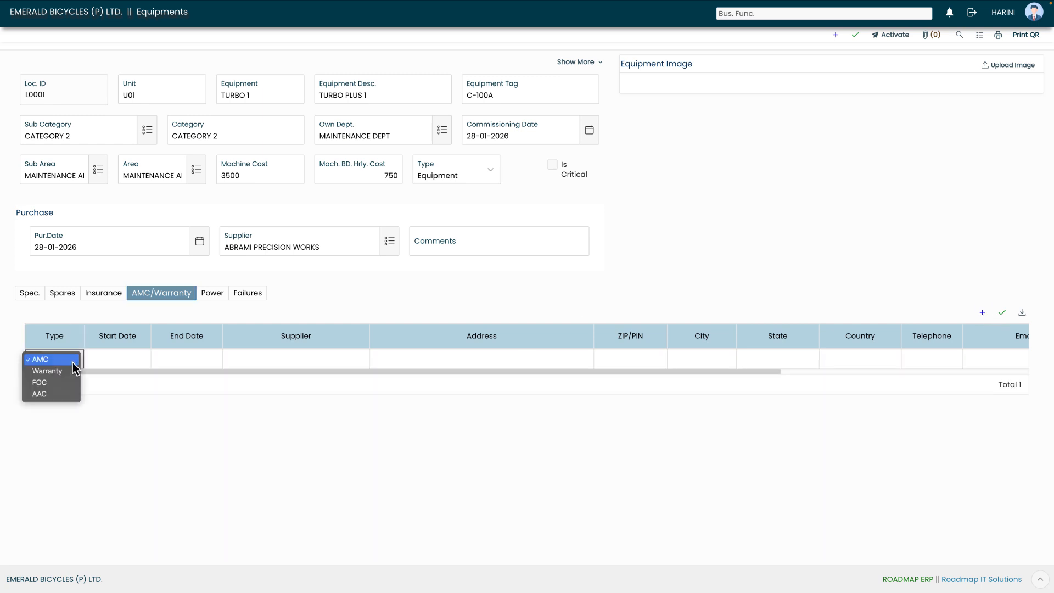
left_click(73, 361)
left_click(77, 361)
left_click(122, 355)
left_click(144, 357)
left_click(144, 359)
left_click(144, 360)
left_click(162, 497)
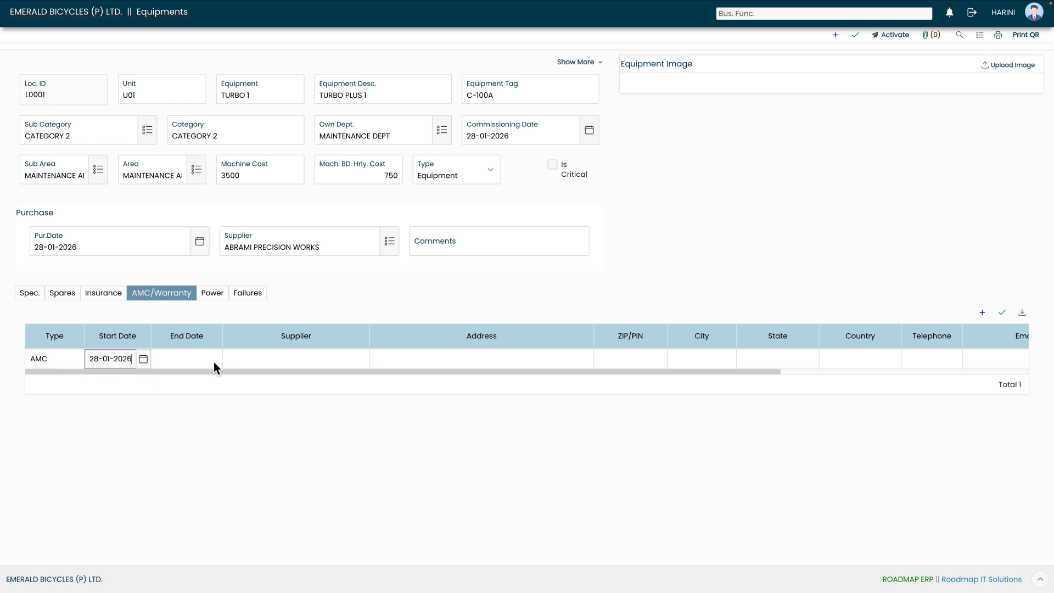
left_click(215, 362)
left_click(290, 383)
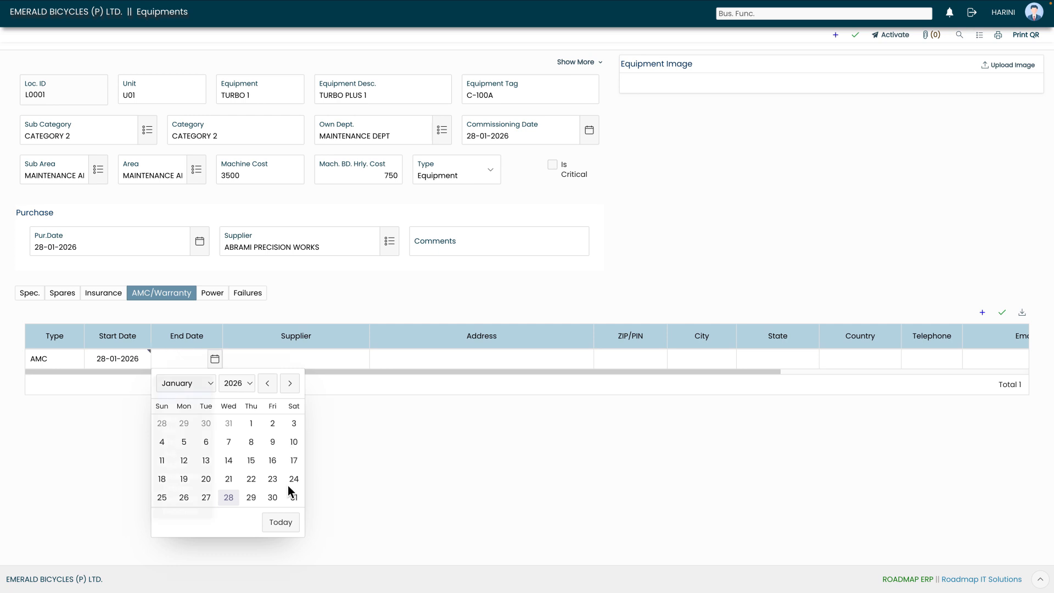
left_click(295, 500)
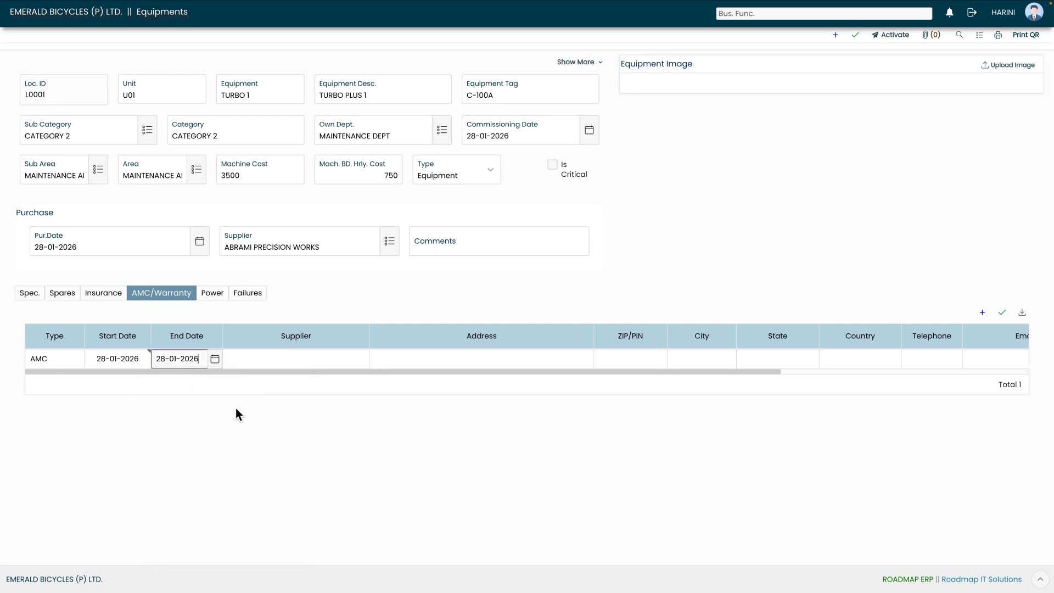
Set the AMC row's end date to 28-02-2026 and its supplier to ABRAMI PRECISION WORKS
left_click(214, 362)
left_click(212, 383)
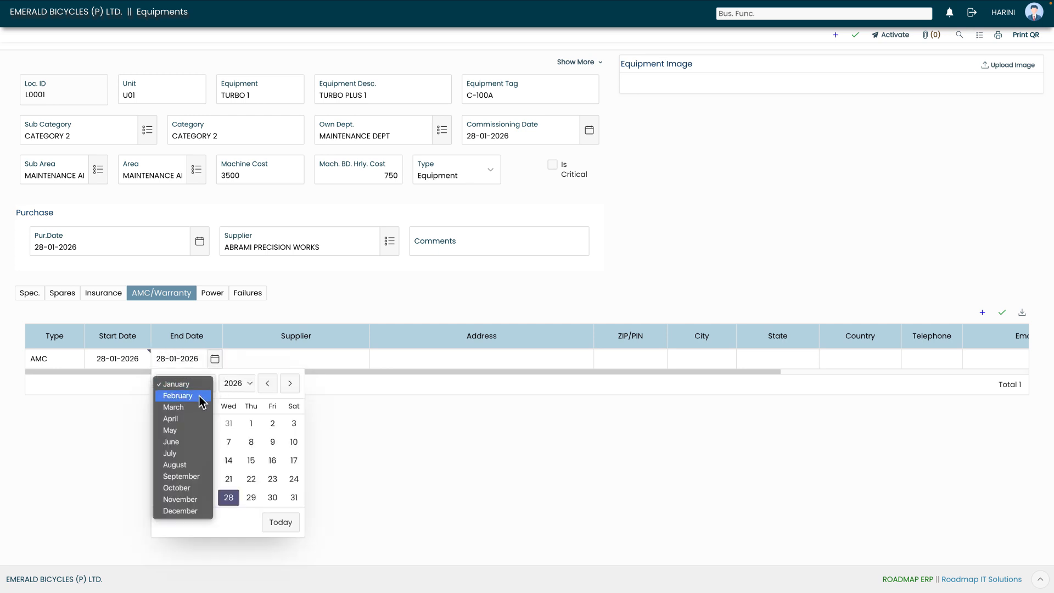
left_click(199, 396)
left_click(293, 478)
left_click(347, 360)
left_click(363, 360)
left_click(457, 285)
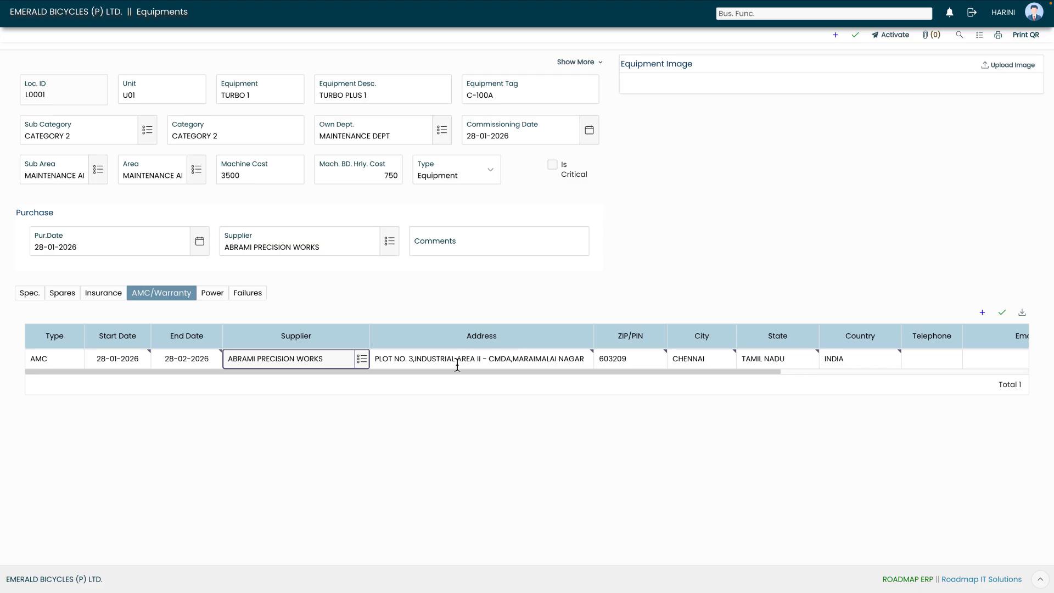
left_click(446, 378)
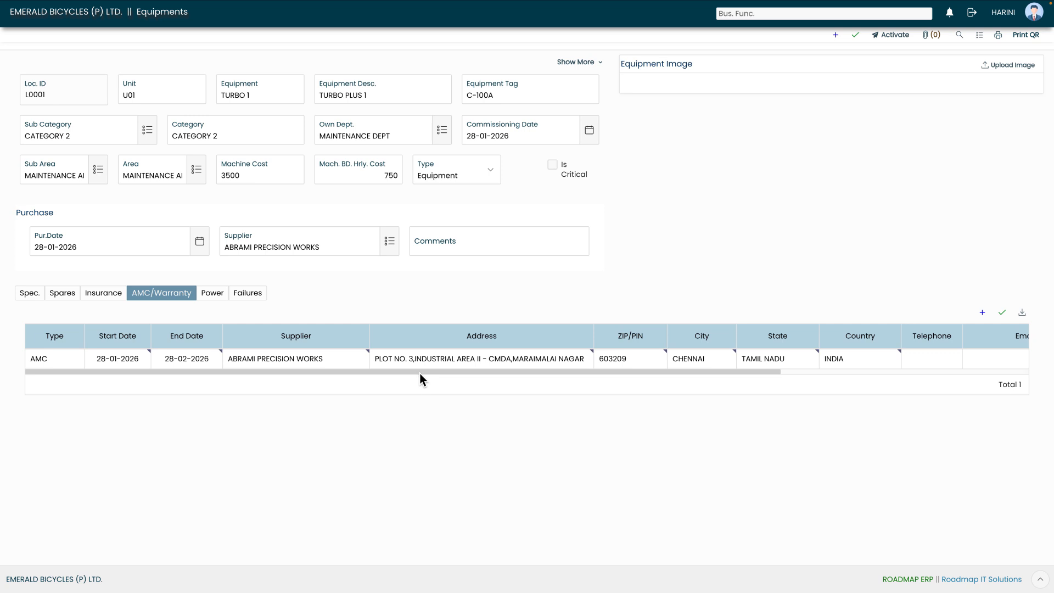
left_click_drag(419, 373, 628, 390)
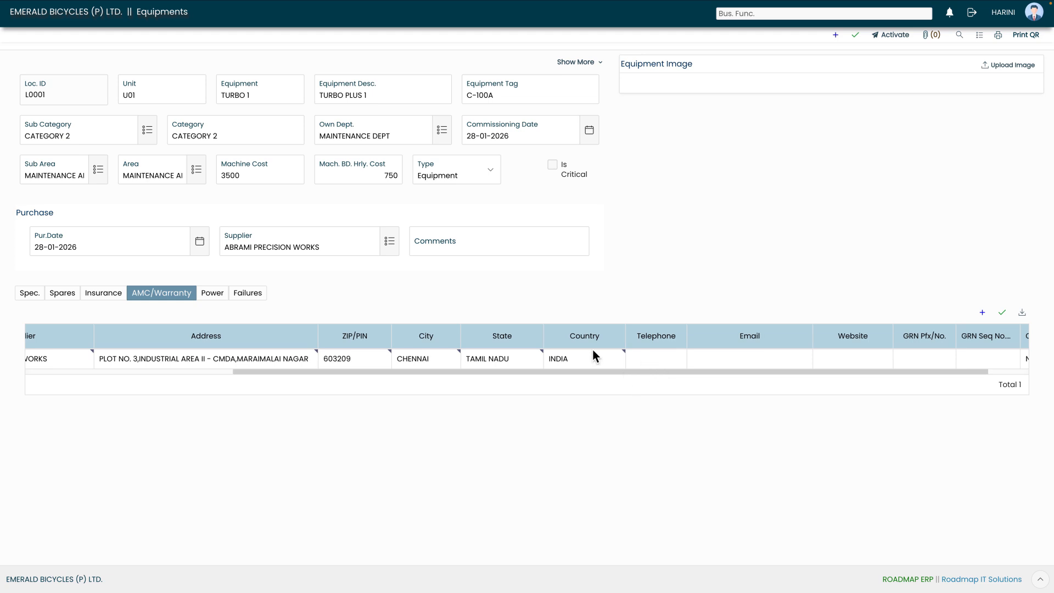
left_click(649, 360)
key("ctrl+v")
left_click(765, 361)
key("ctrl+v")
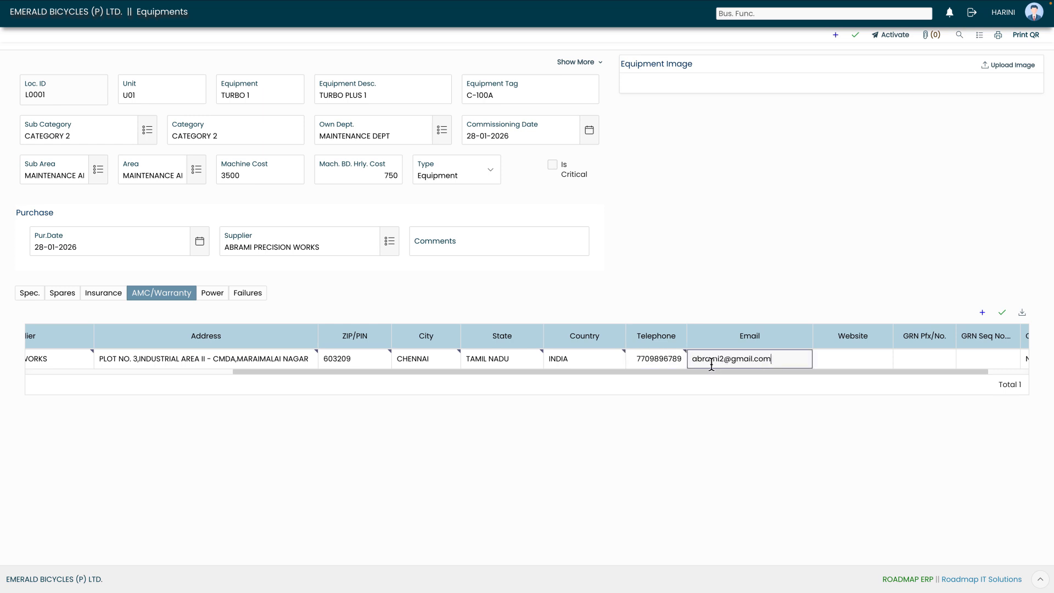
left_click(706, 364)
type("i")
left_click(856, 359)
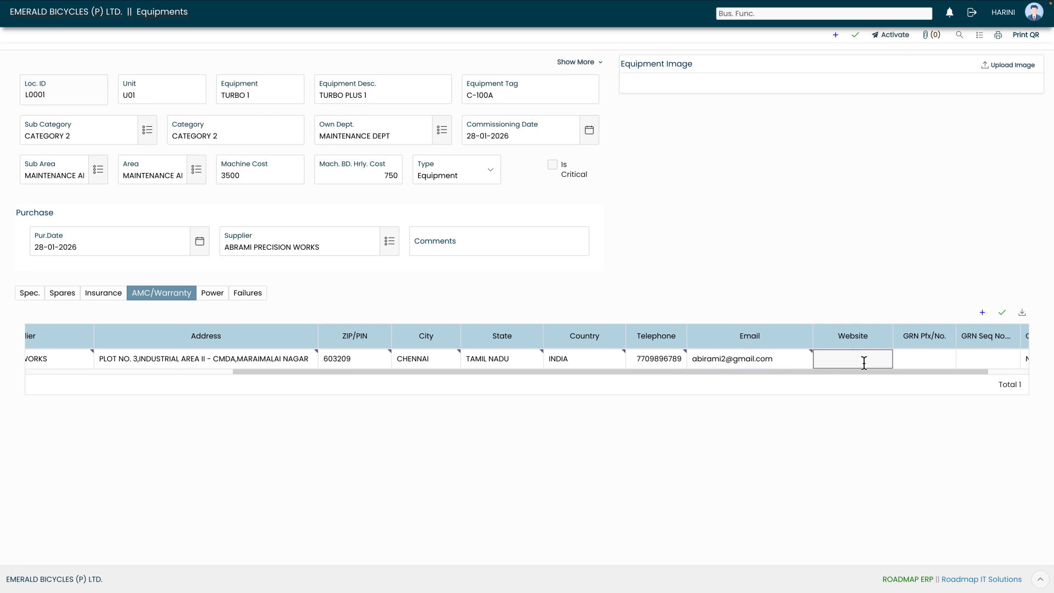
type("www.precisionwork.co")
type("m")
Set the AMC row's GRN sequence number to 1, keep covered parts as No, and save the row
left_click(951, 363)
left_click_drag(959, 372, 1006, 373)
left_click(881, 363)
left_click(936, 363)
type("1")
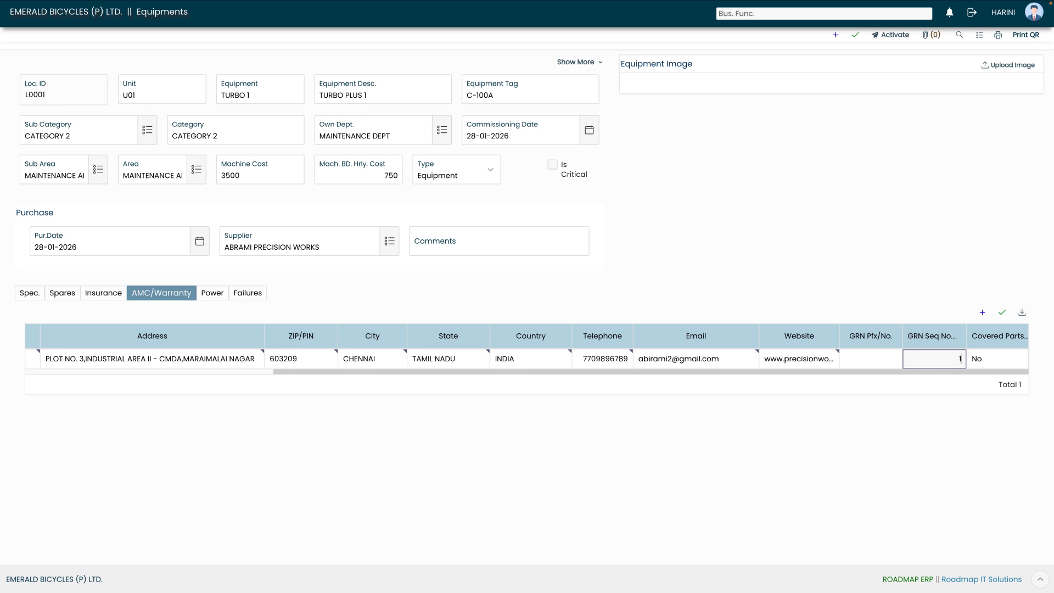
left_click(985, 378)
left_click(1008, 367)
left_click(1017, 363)
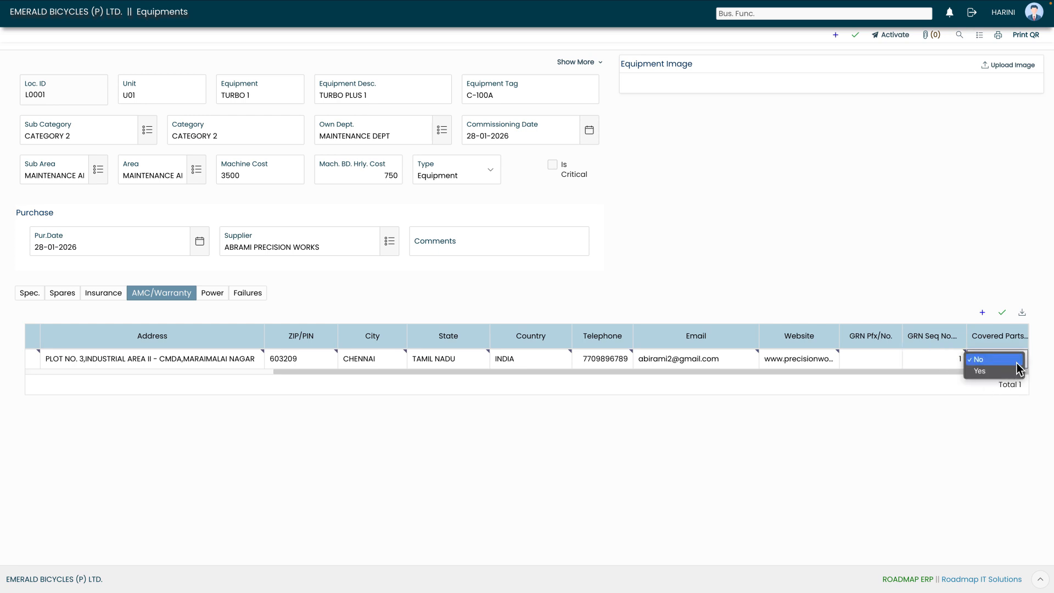
left_click(924, 394)
left_click(1002, 312)
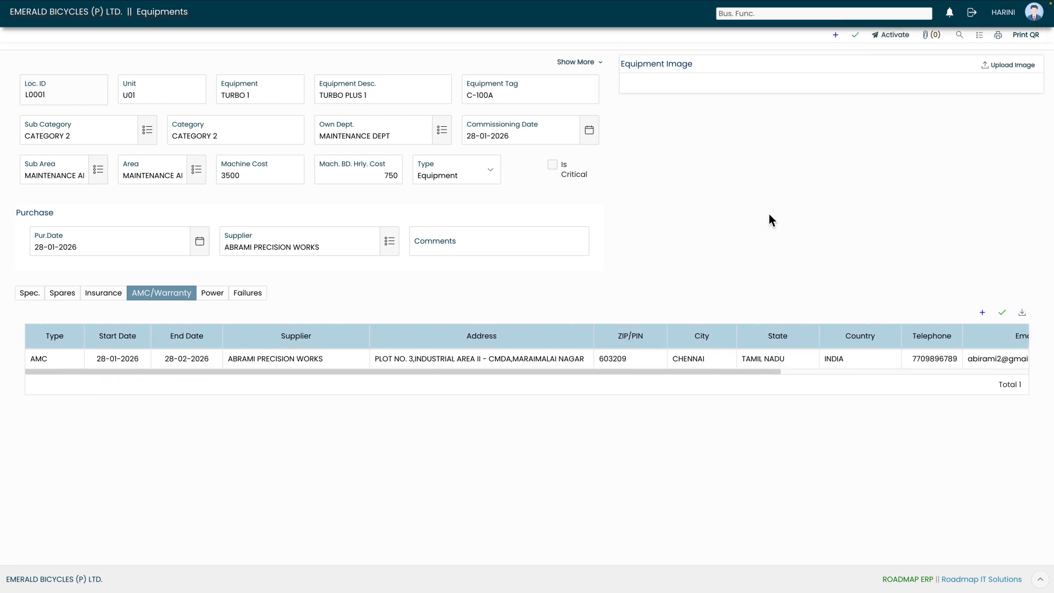
Review the fields for the equipment's power generation and power consumption
left_click(216, 296)
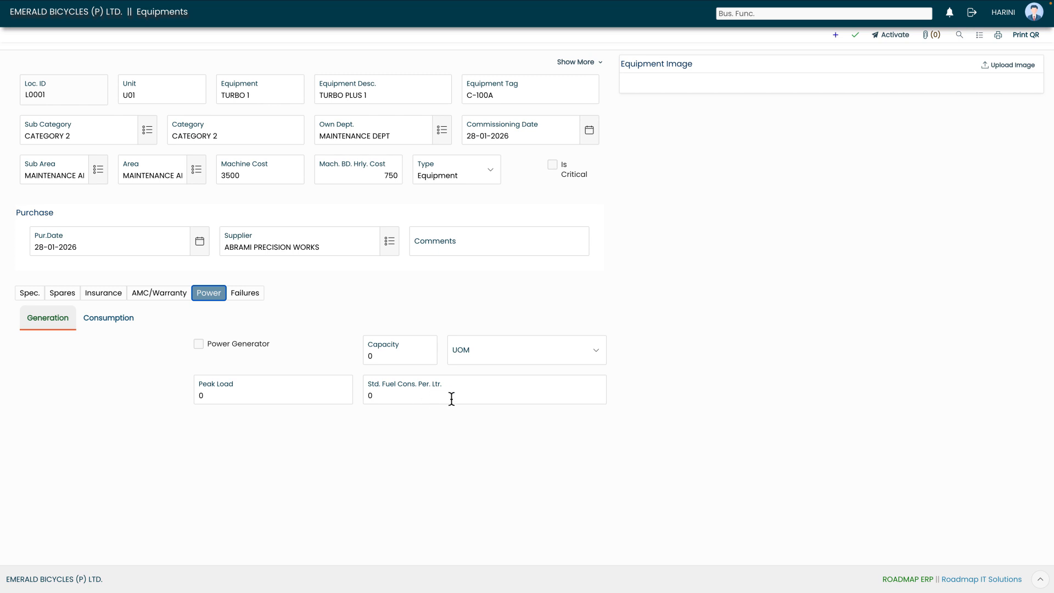
left_click(97, 325)
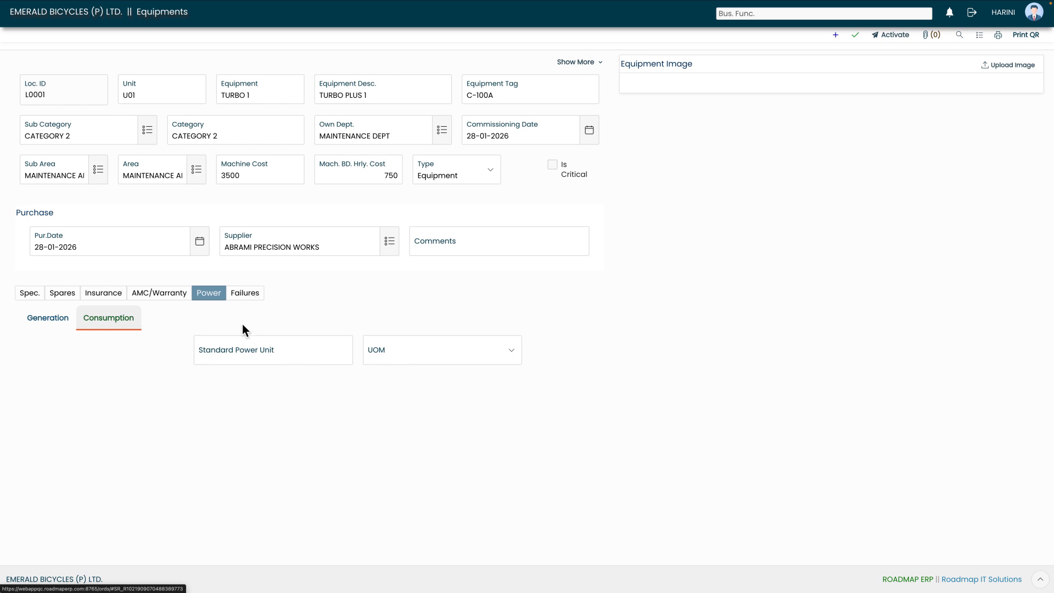
Add the failure FAIL 1 to the equipment's failures and save it
left_click(236, 299)
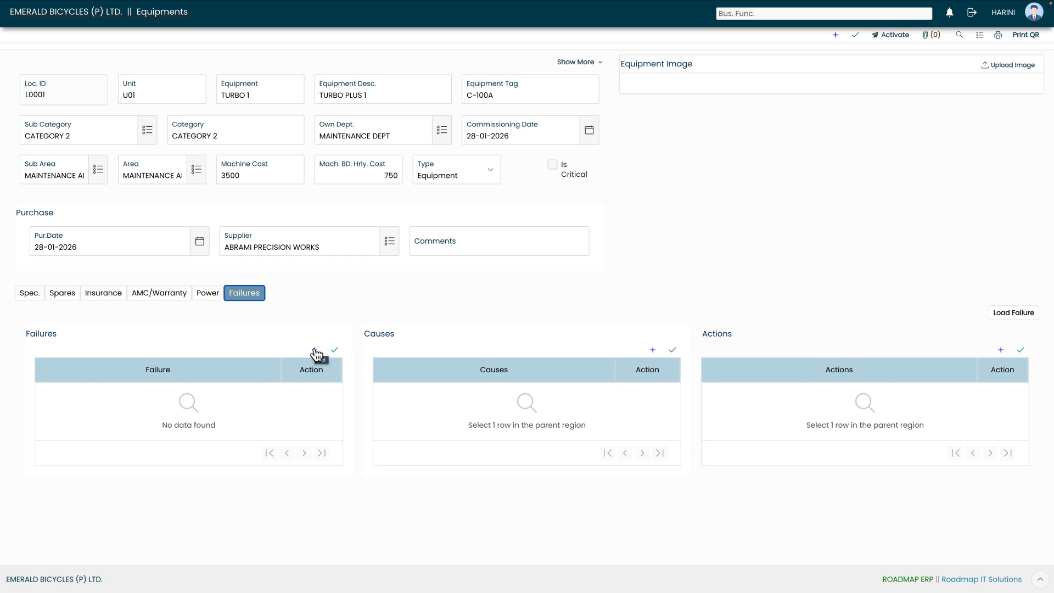
left_click(315, 351)
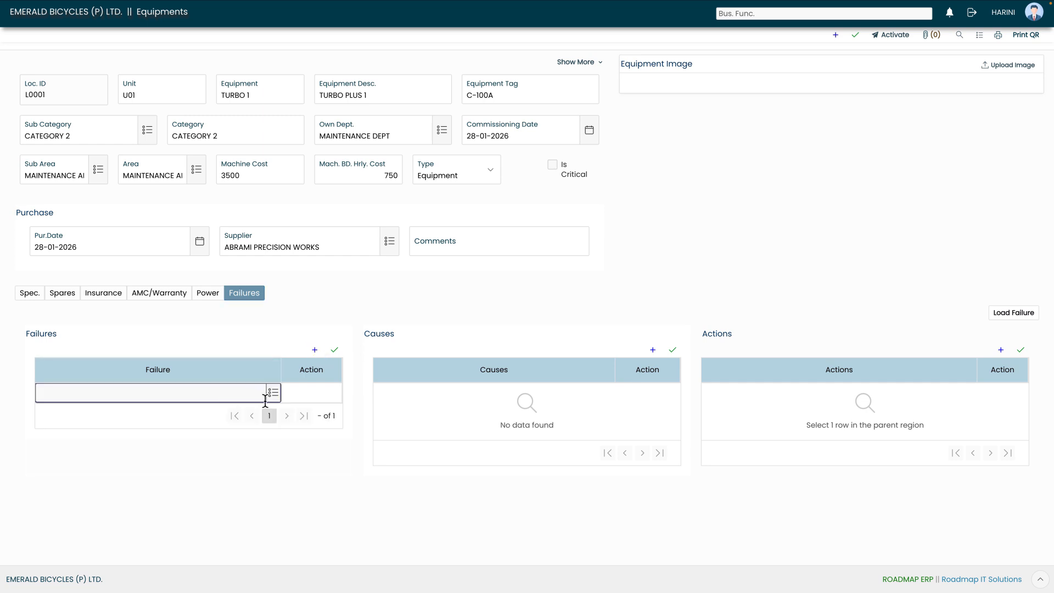
left_click(273, 393)
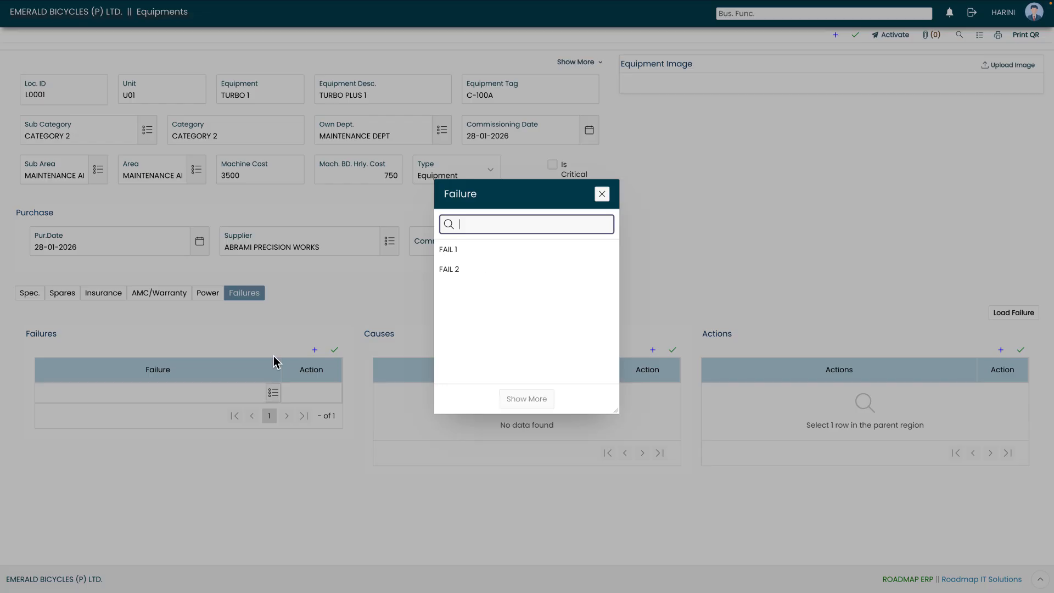
left_click(487, 251)
left_click(334, 350)
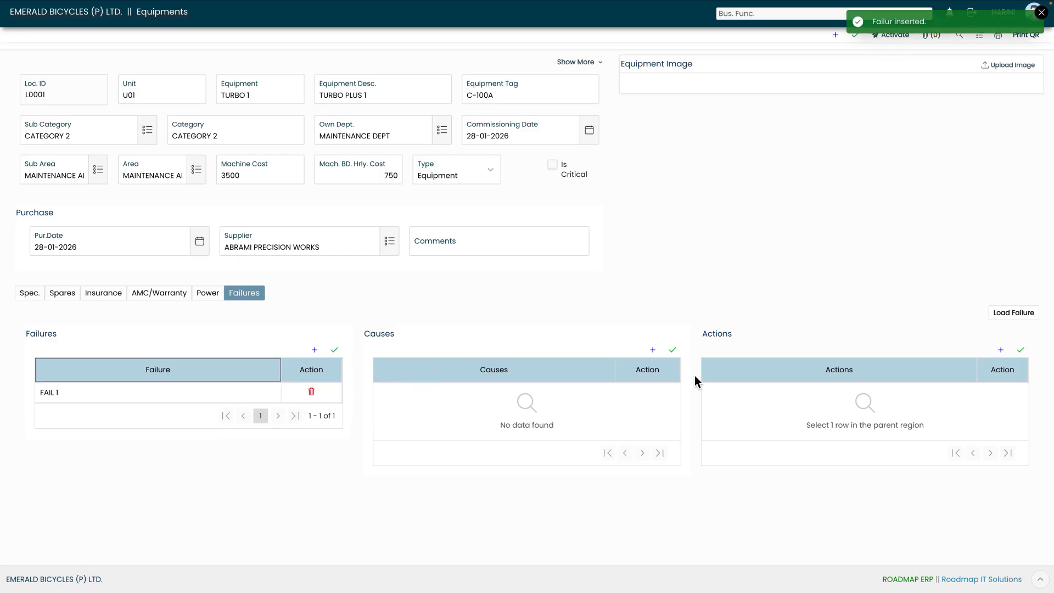
Add the cause BRAKE FAILURE to the failure FAIL 1 and save it
left_click(653, 350)
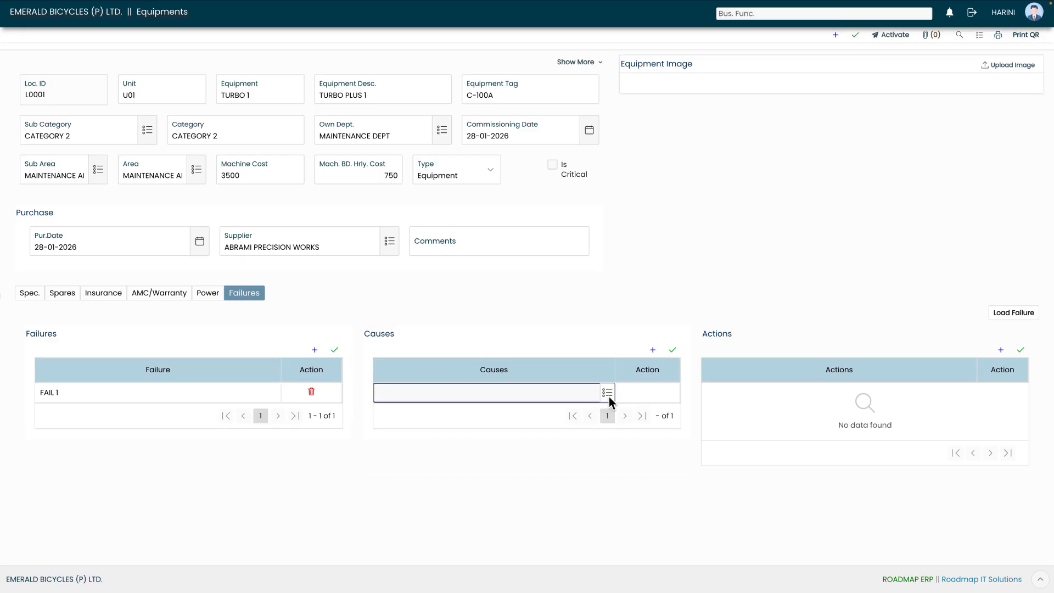
left_click(606, 395)
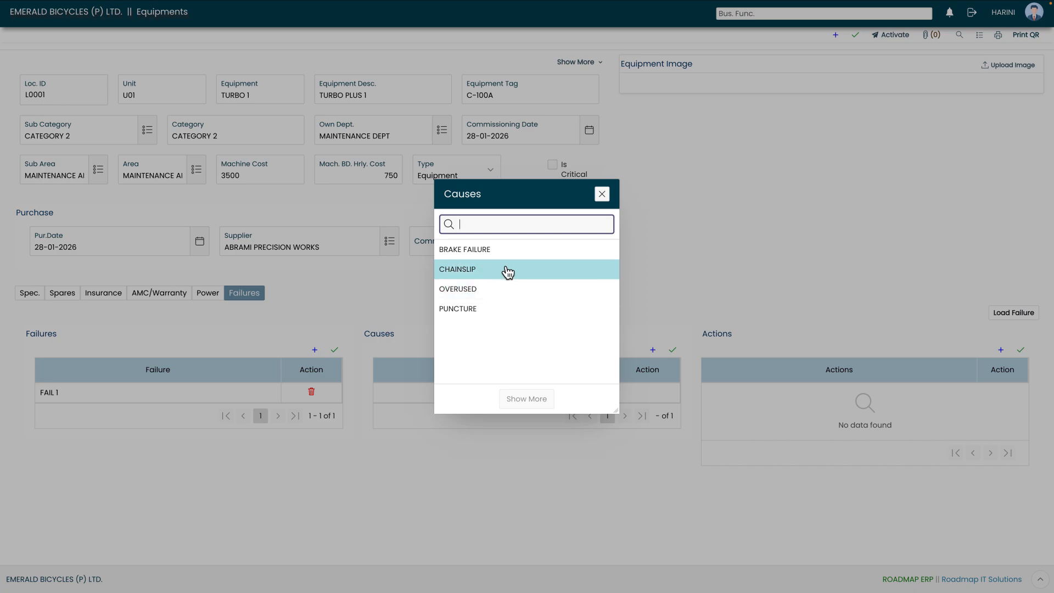
left_click(522, 251)
left_click(673, 350)
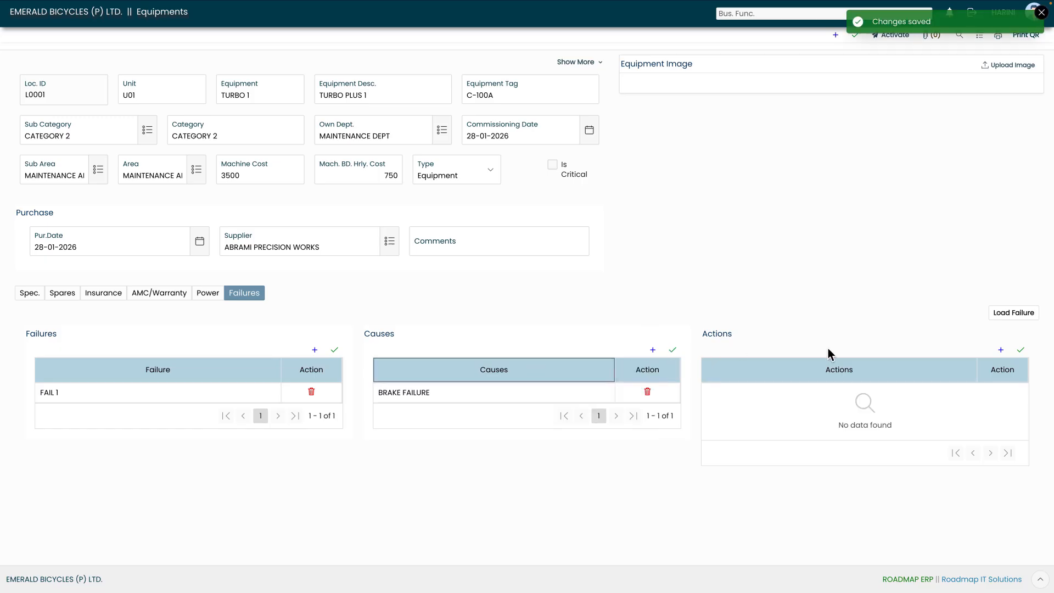
Add the action REPLACE BRAKE for the BRAKE FAILURE cause and save it
left_click(1000, 349)
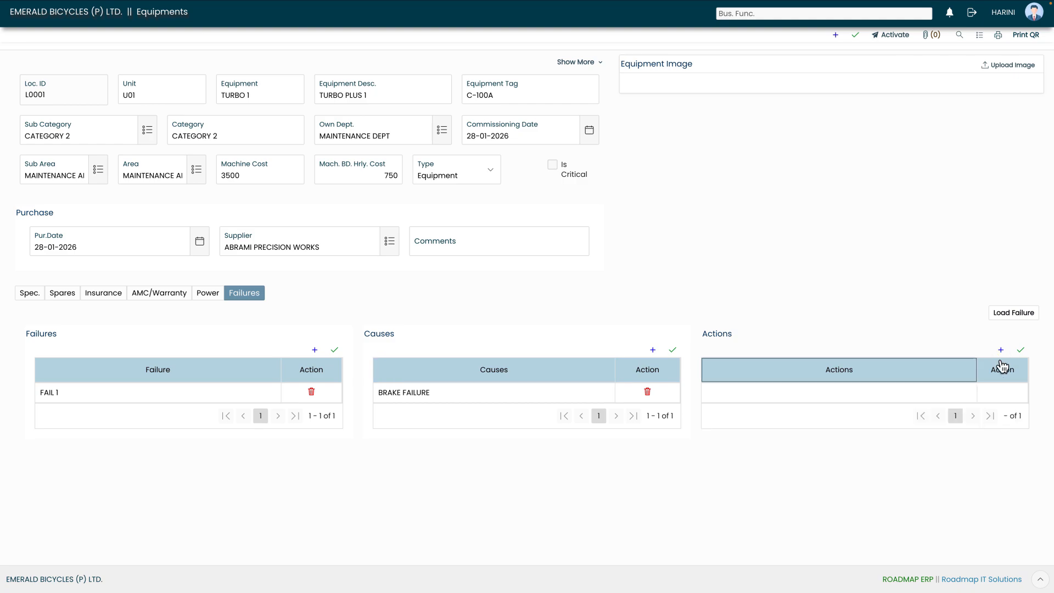
left_click(968, 393)
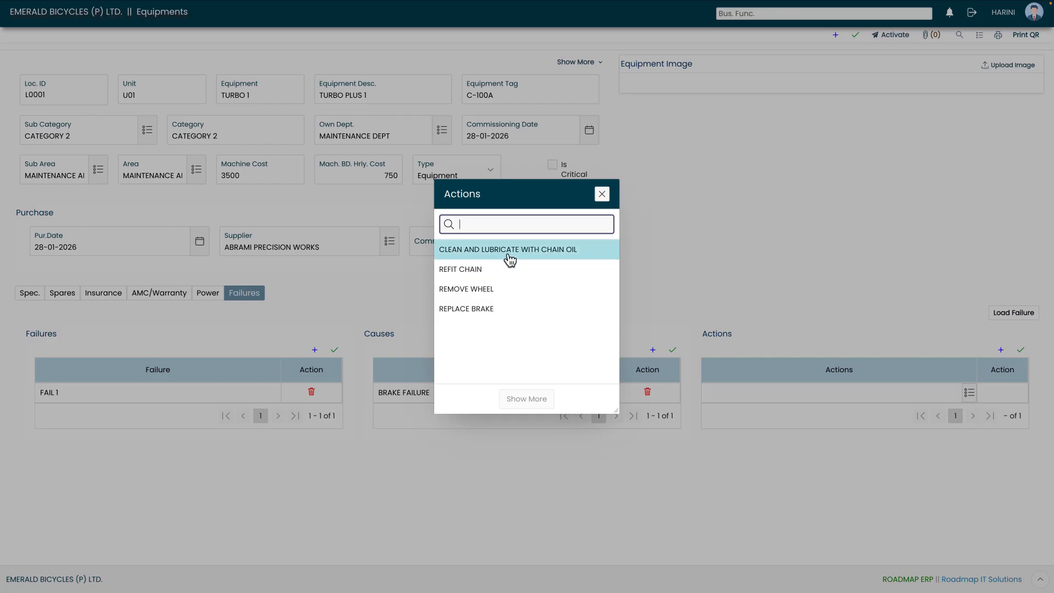
left_click(485, 308)
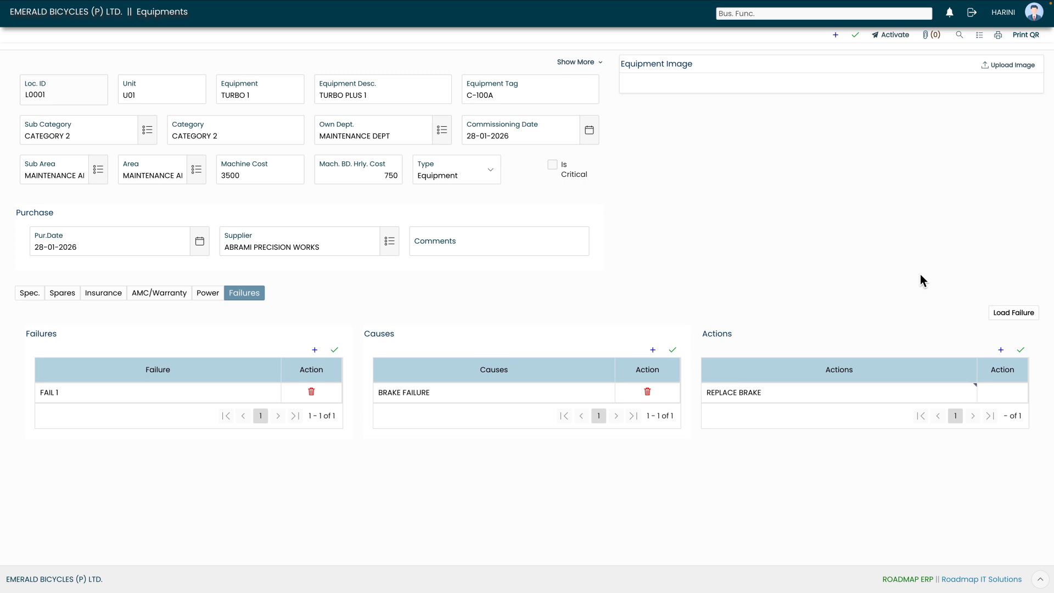
left_click(1019, 352)
Save the TURBO 1 equipment record and activate it
left_click(855, 35)
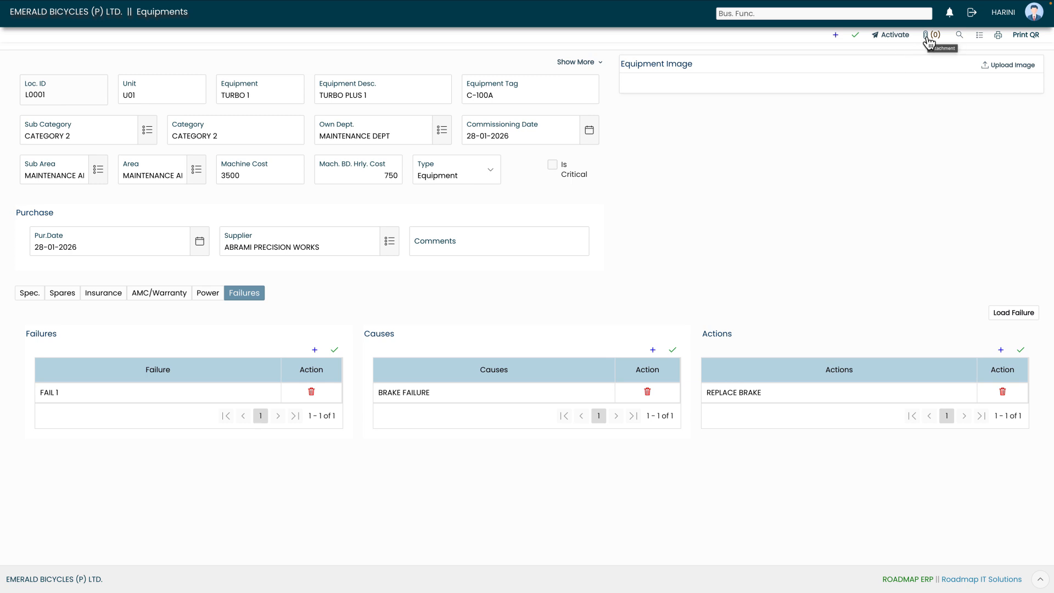
left_click(893, 36)
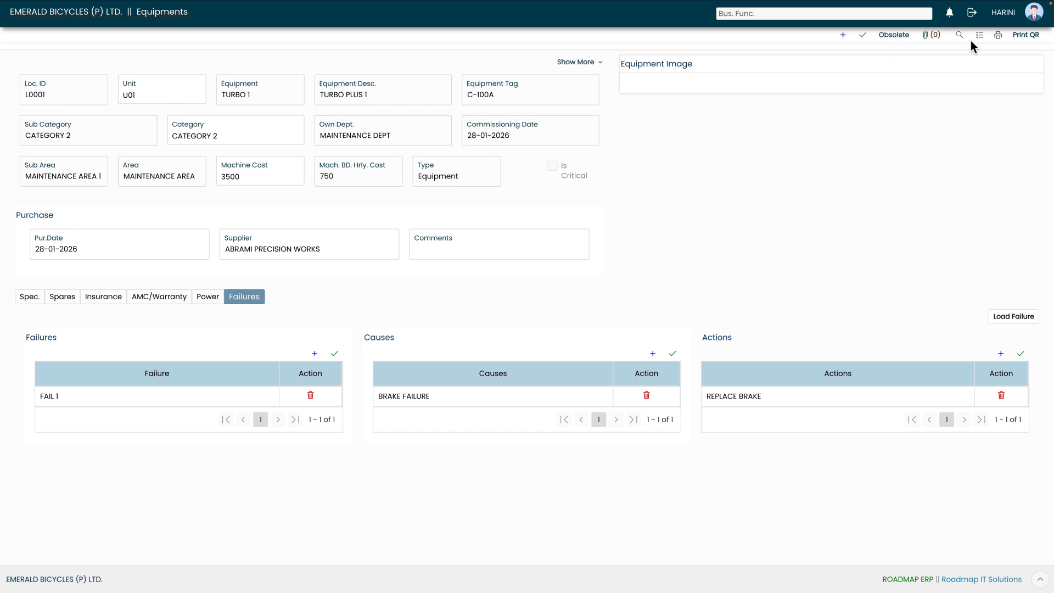
Open the list of equipment records and review its columns, including creation and approval details and status
left_click(999, 36)
left_click(979, 36)
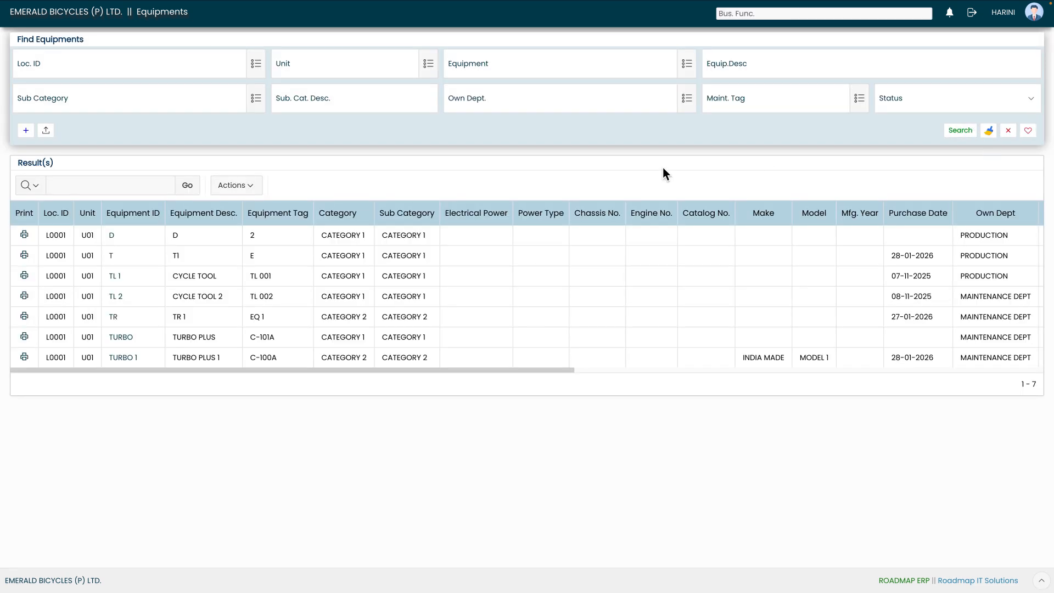
left_click_drag(35, 372, 872, 401)
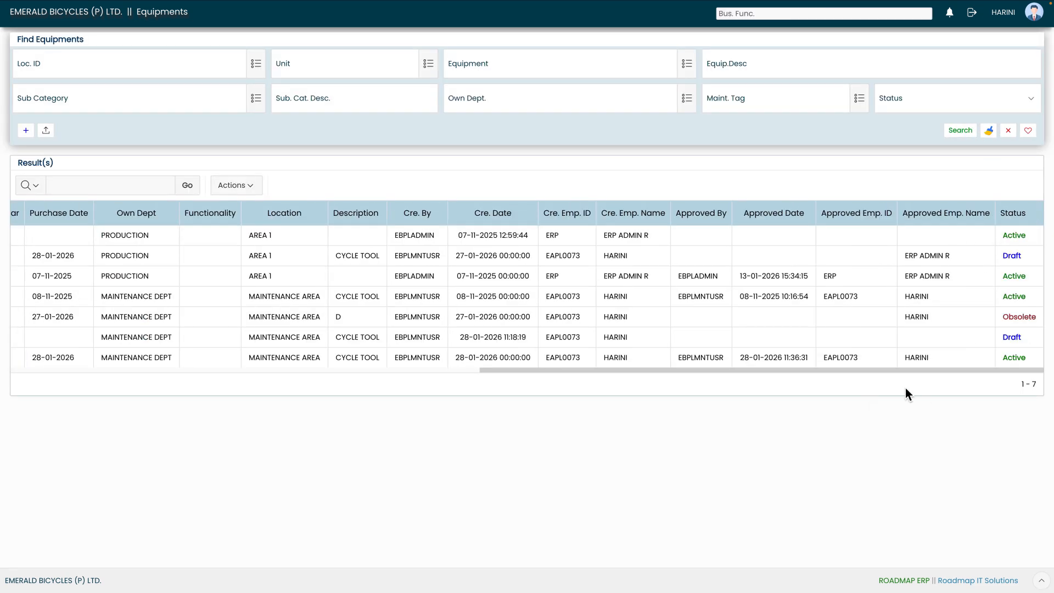
left_click(1012, 370)
left_click_drag(1012, 370, 197, 384)
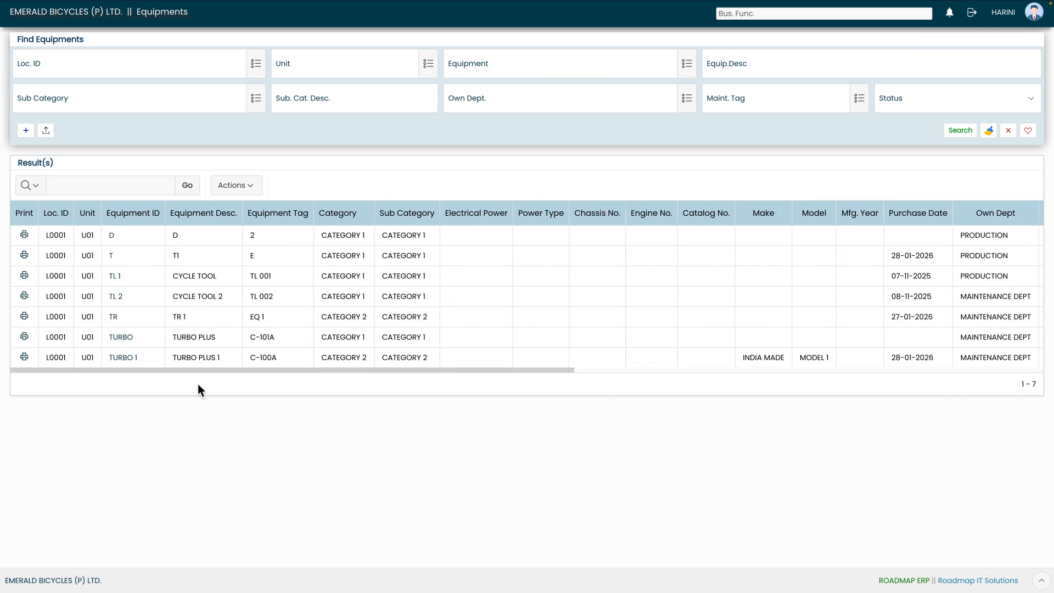